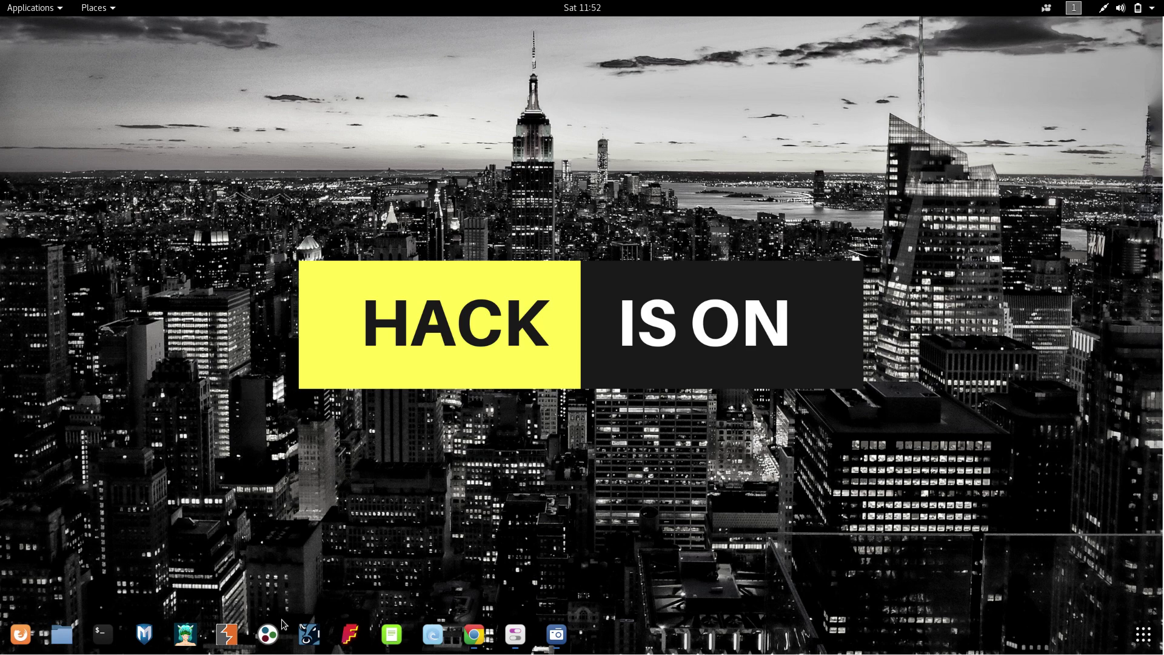
Step: Search 'paterva maltego' in a new Chrome tab, view Downloads - Paterva, close it, then minimize Chrome
left_click(473, 635)
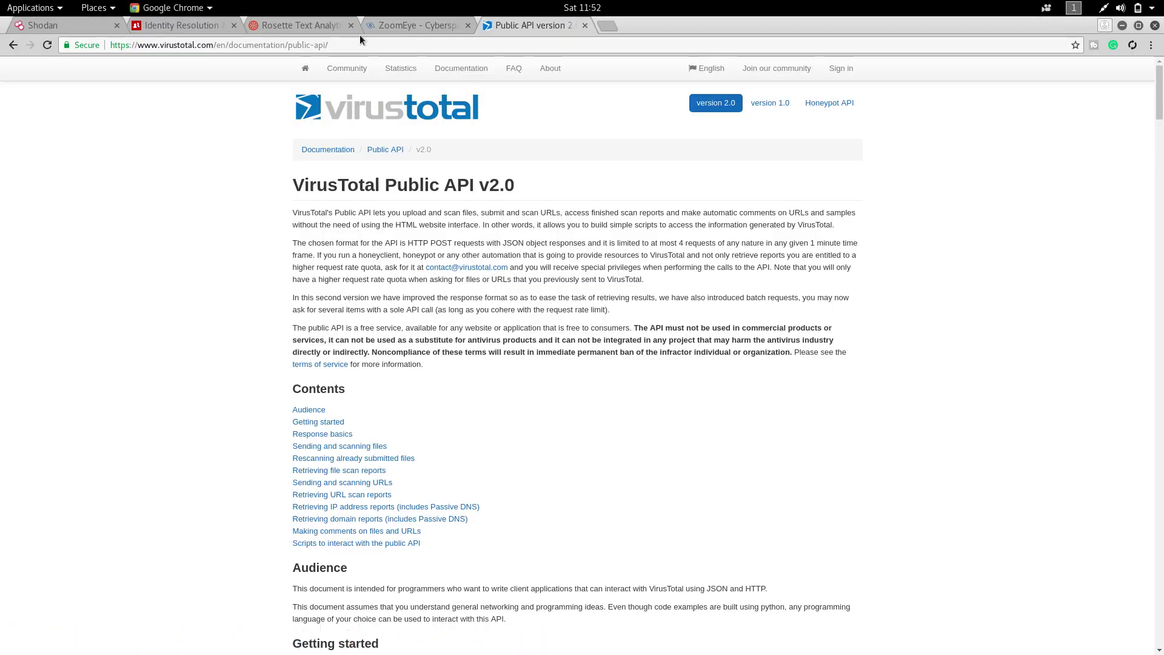
left_click(604, 27)
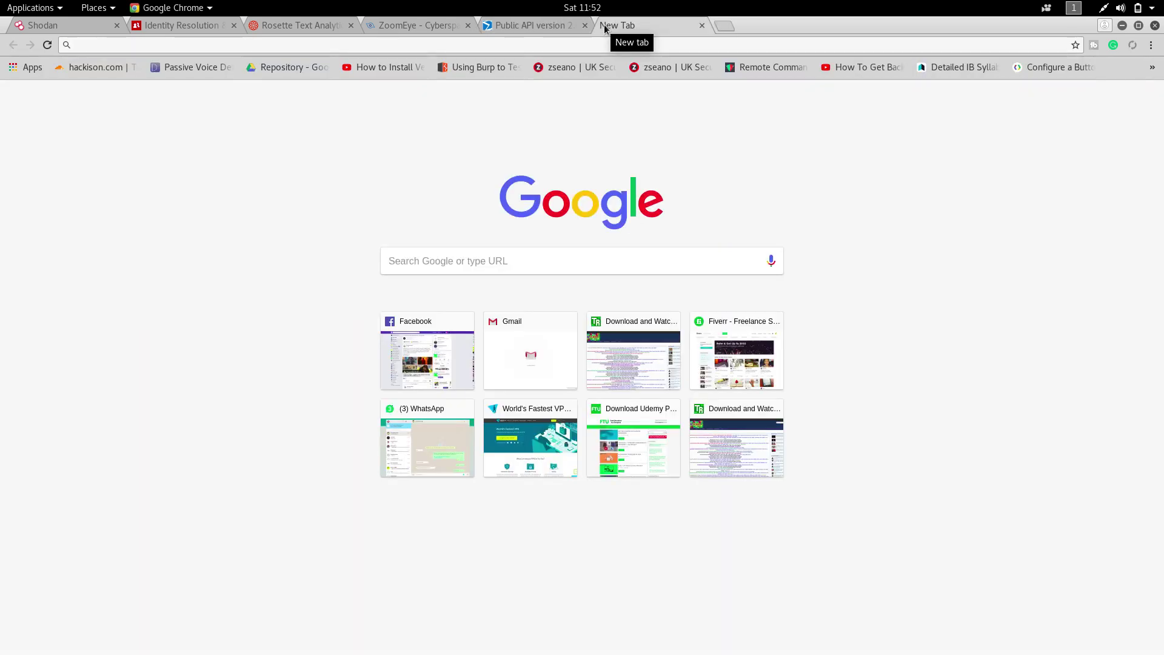
type("pate")
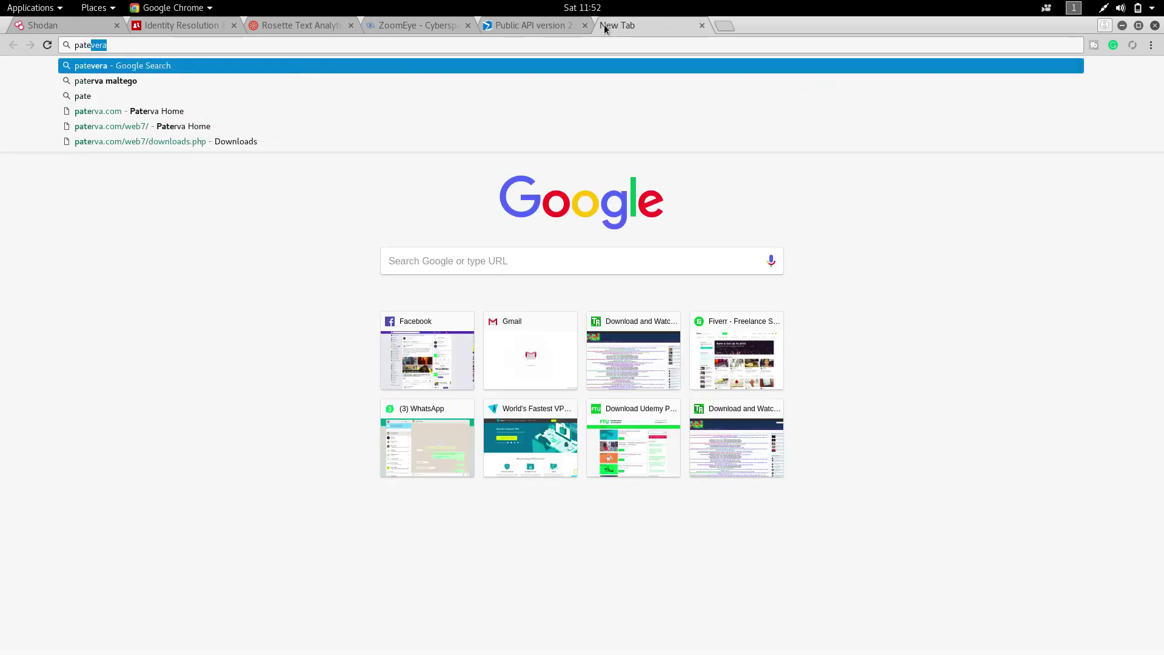
left_click(406, 86)
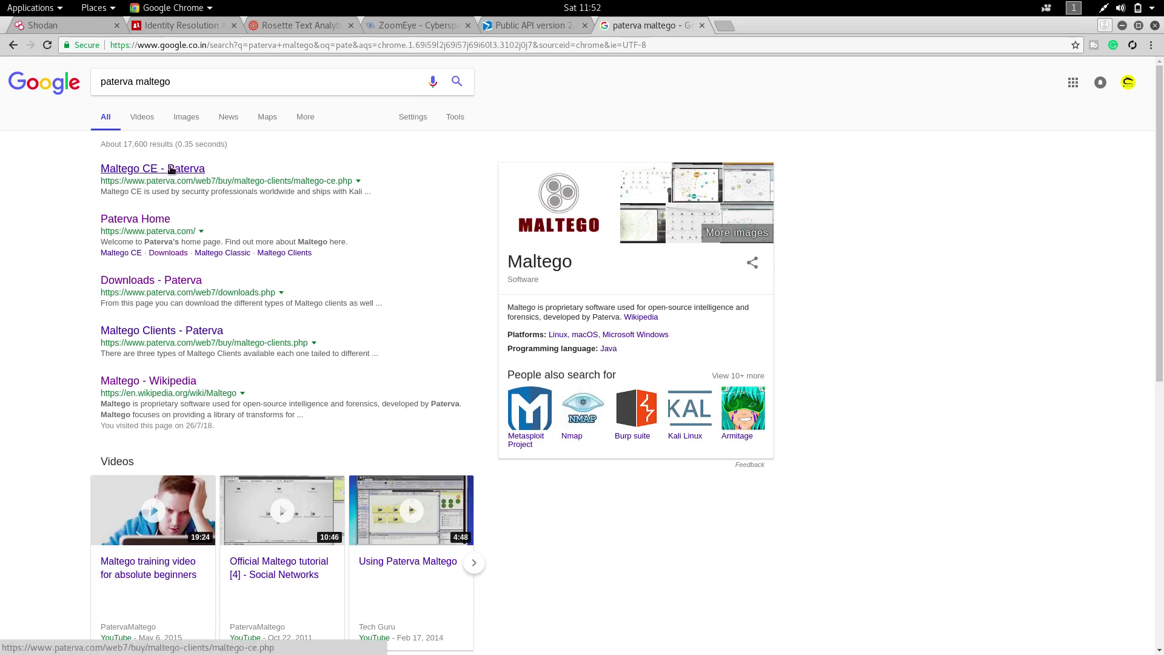
left_click(163, 280)
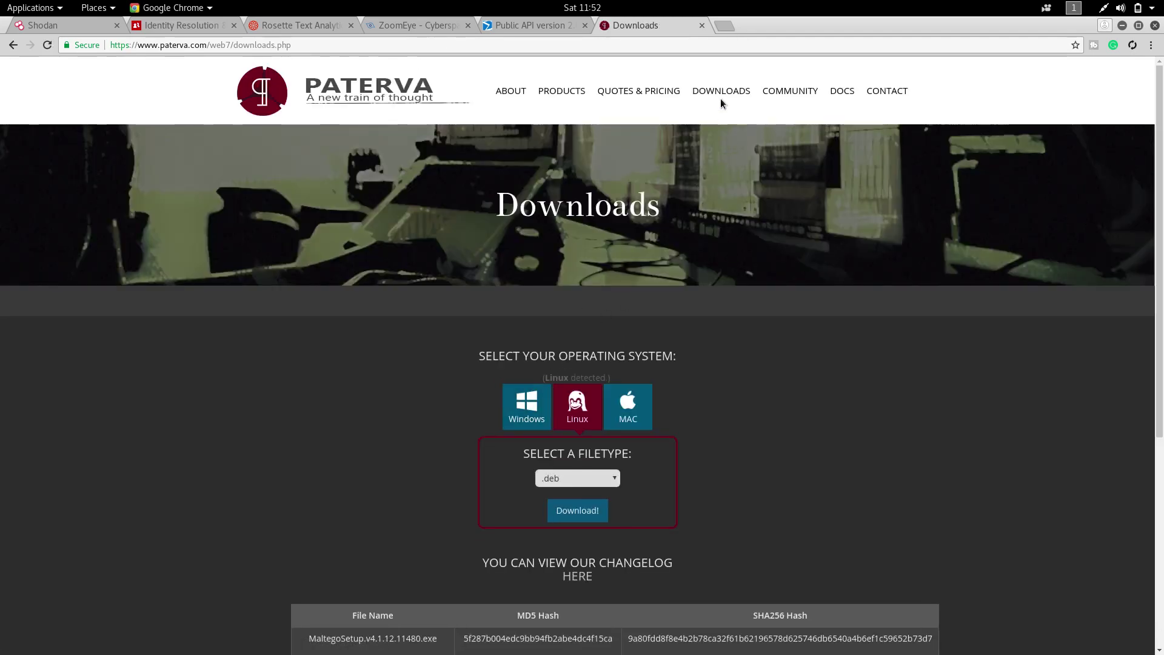
left_click(702, 25)
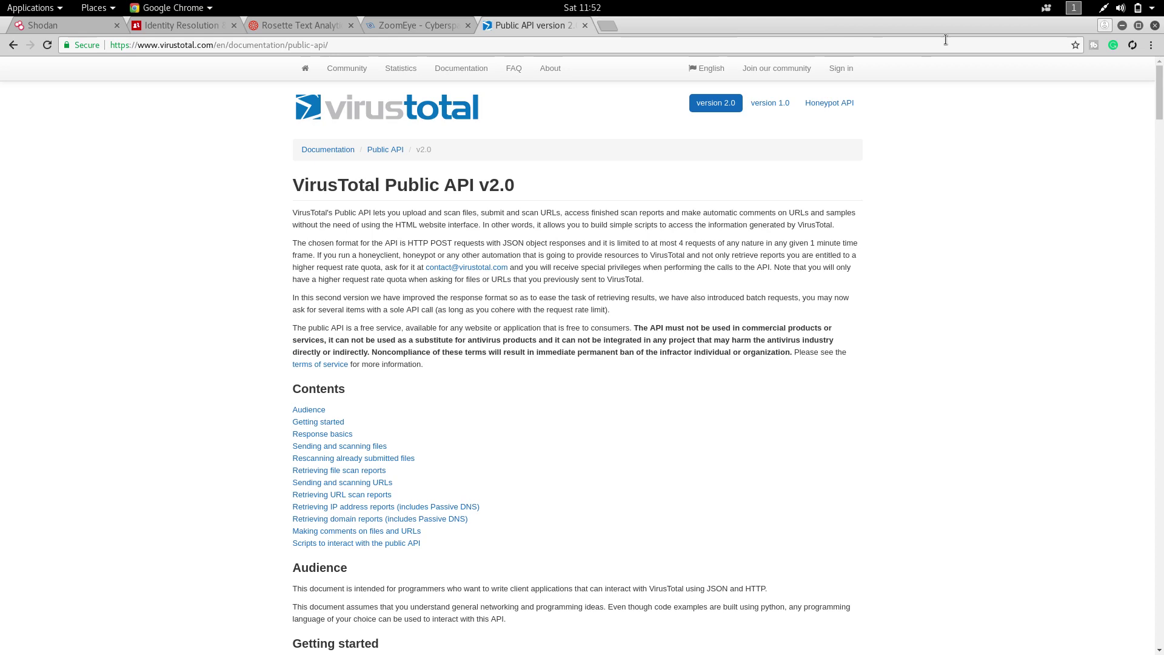
left_click(1123, 26)
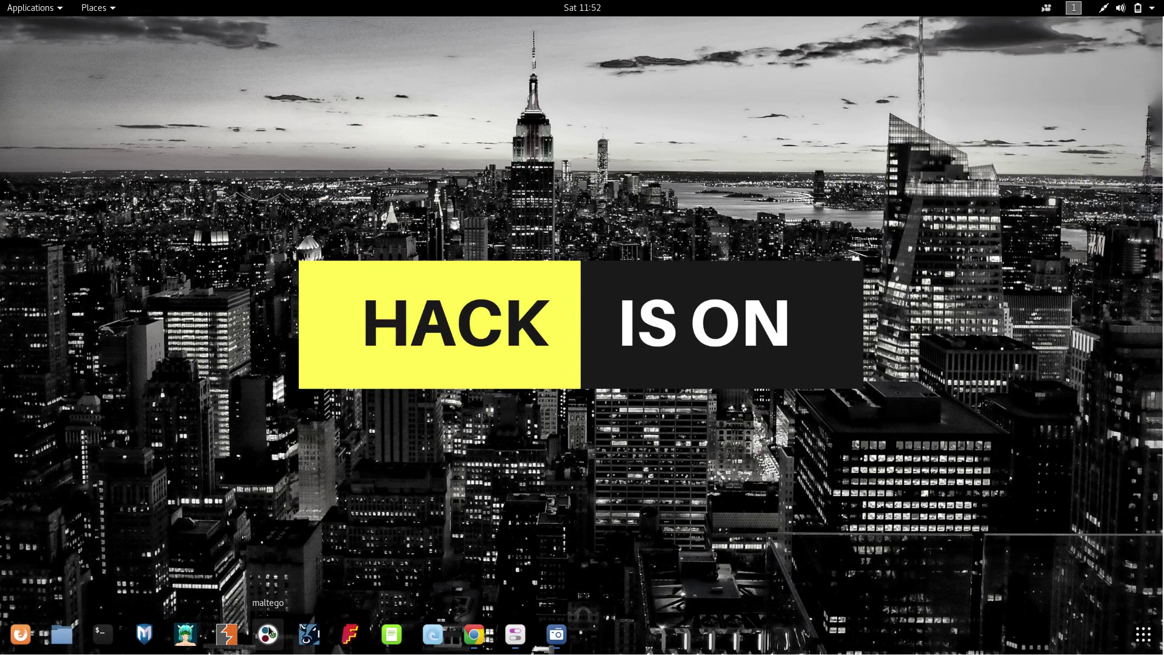
Step: Launch Maltego Community Edition 4.1.0 from the dock and wait for the Transform Hub
left_click(270, 632)
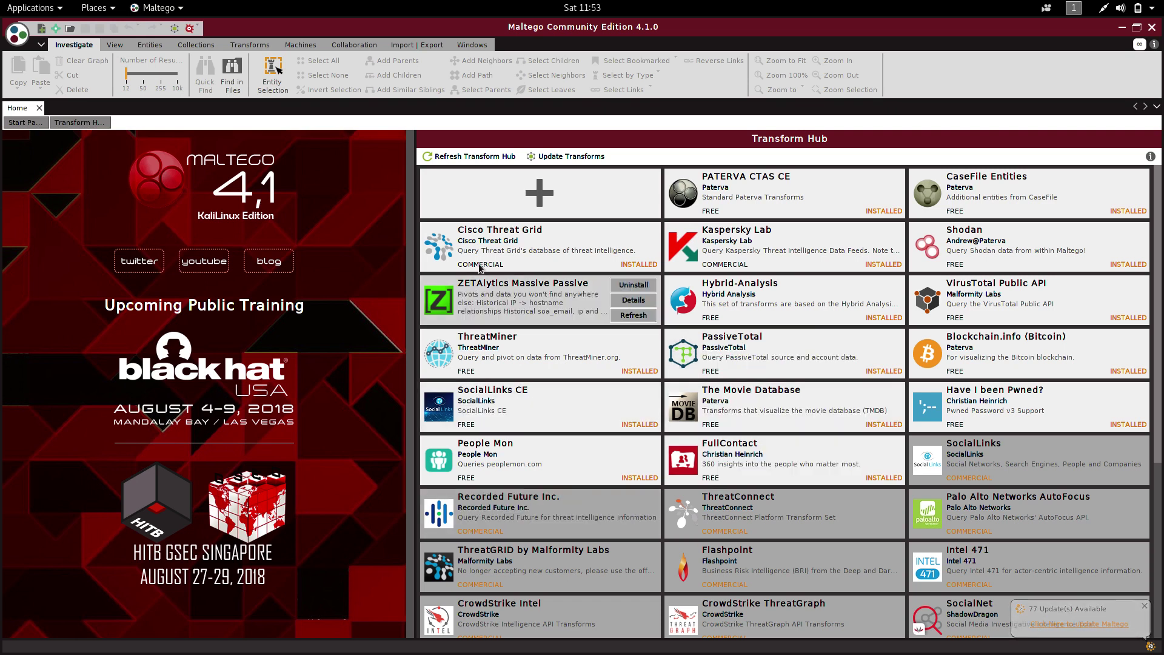
Step: Read the top Transform Hub cards and scroll down to the installed hubs
mouse_move(977, 173)
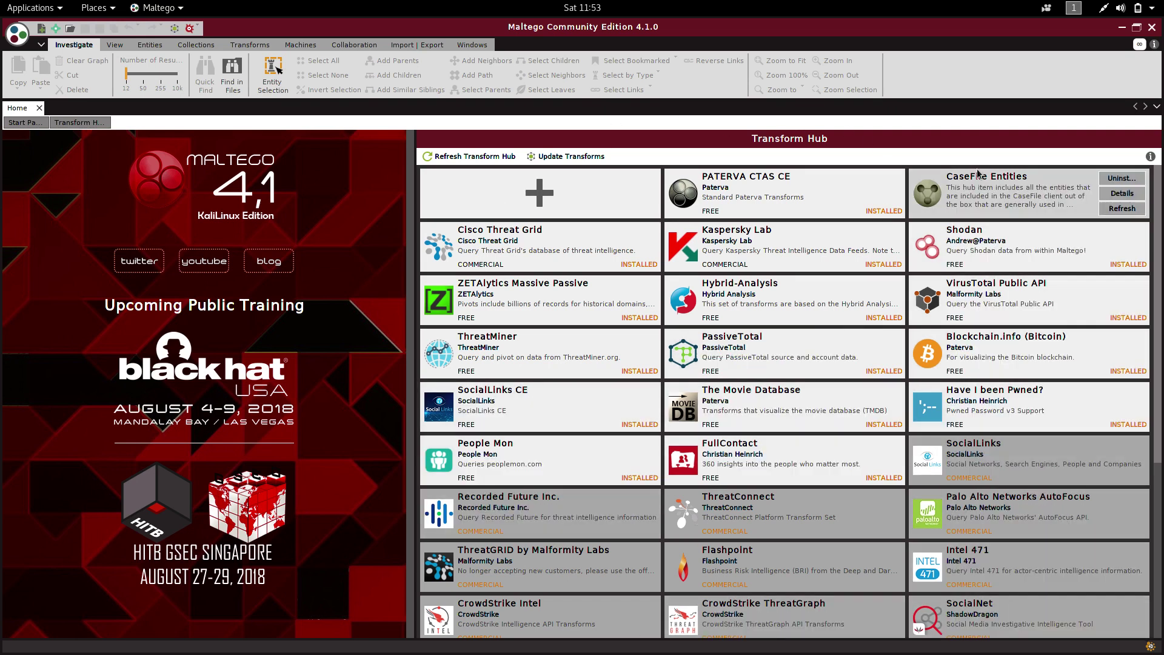
mouse_move(588, 263)
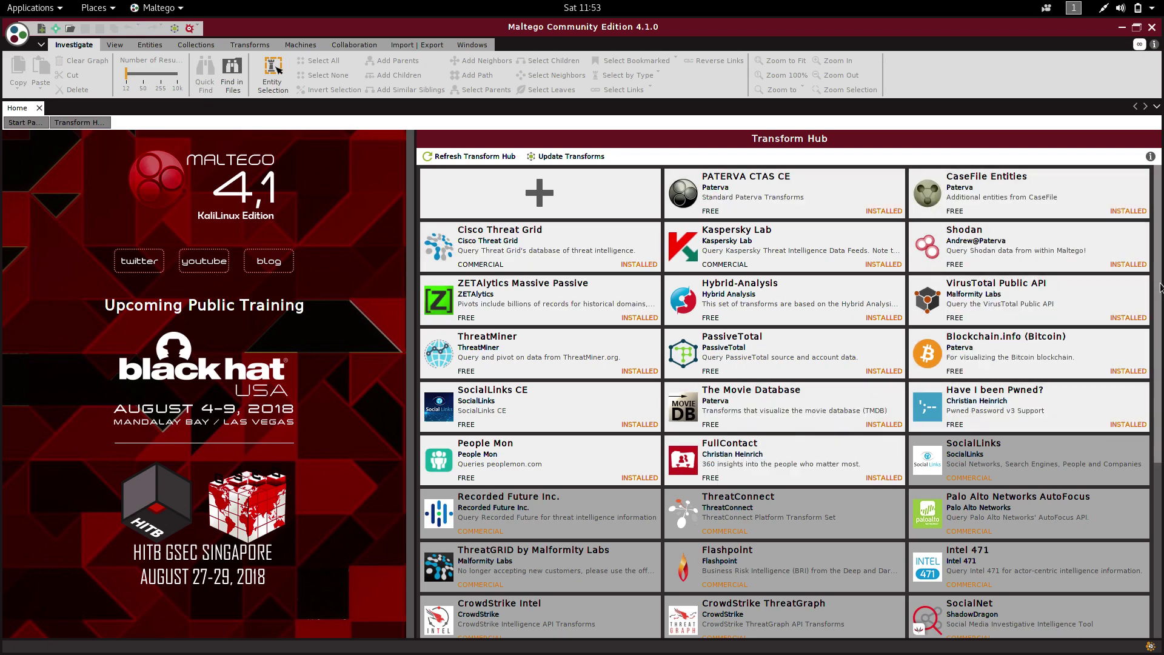
scroll(940, 623, "down", 5)
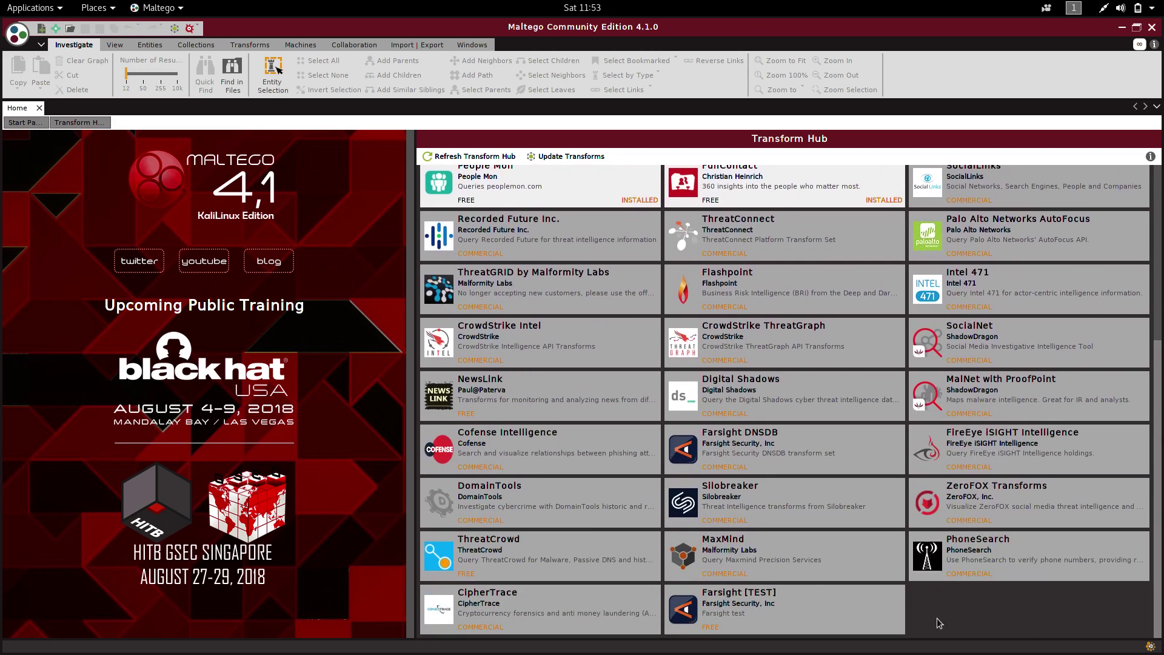
mouse_move(1135, 460)
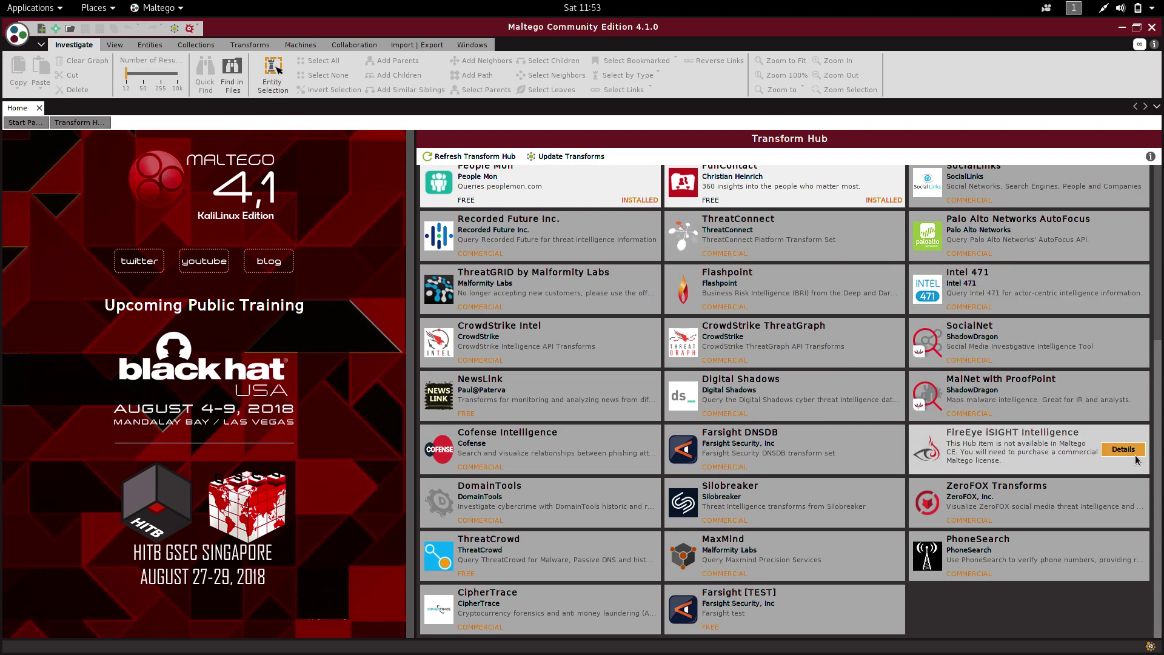
mouse_move(1030, 578)
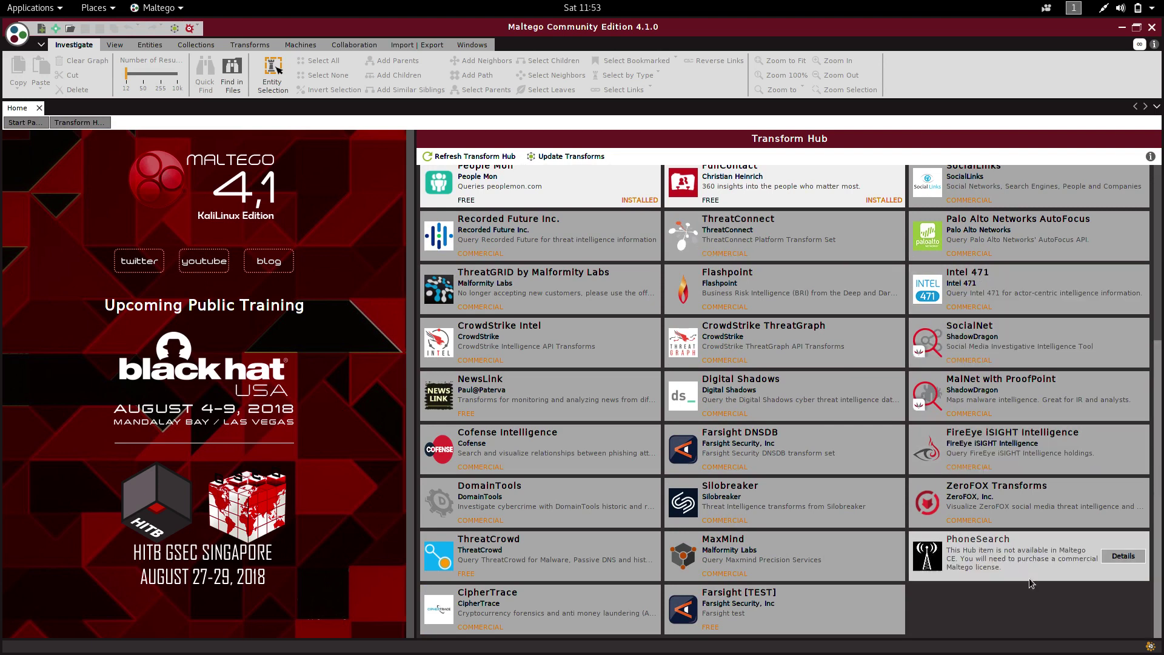
mouse_move(1035, 431)
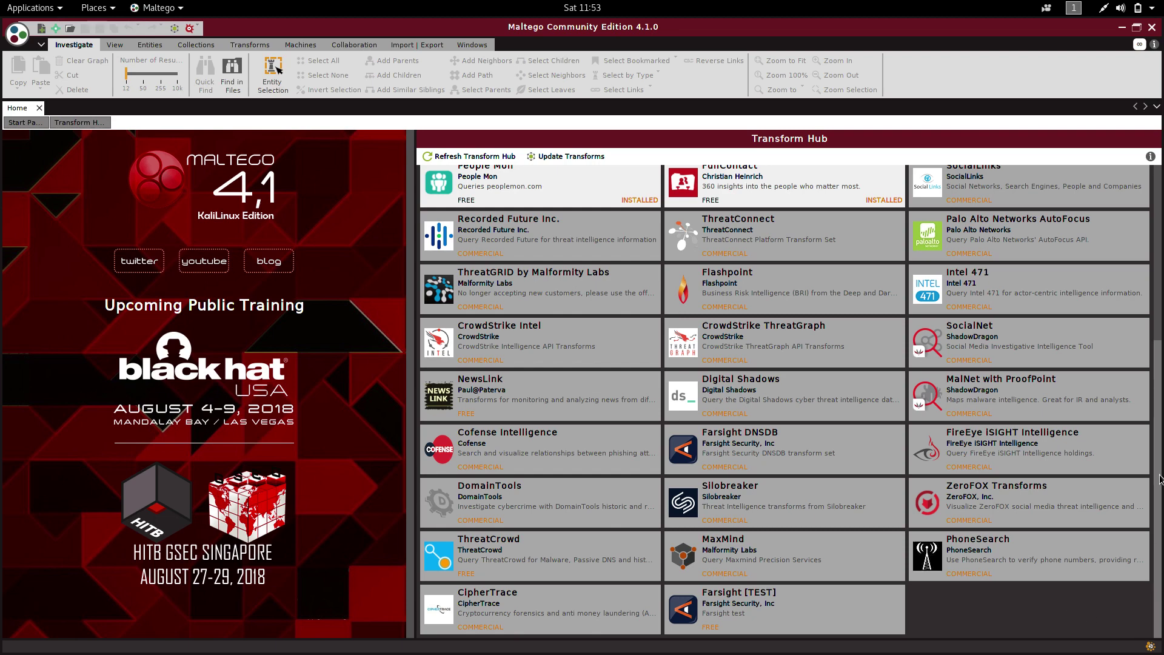
Step: Scroll further and read details of hubs like CaseFile Entities, Shodan and VirusTotal Public API
left_click_drag(1161, 505, 1157, 291)
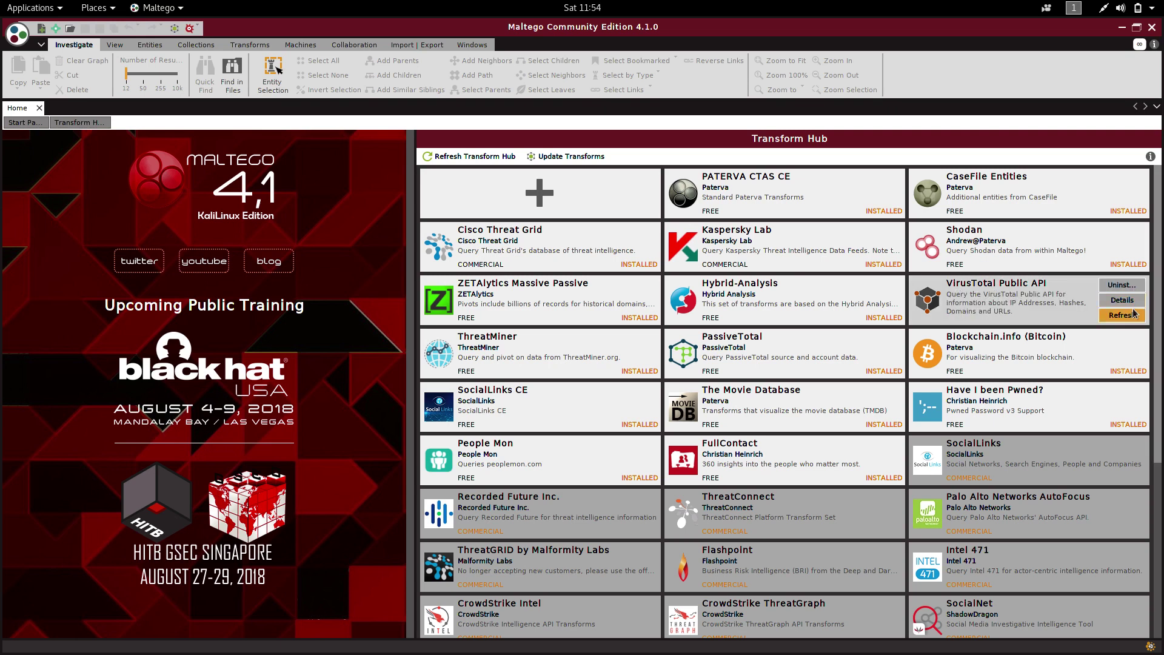
mouse_move(609, 237)
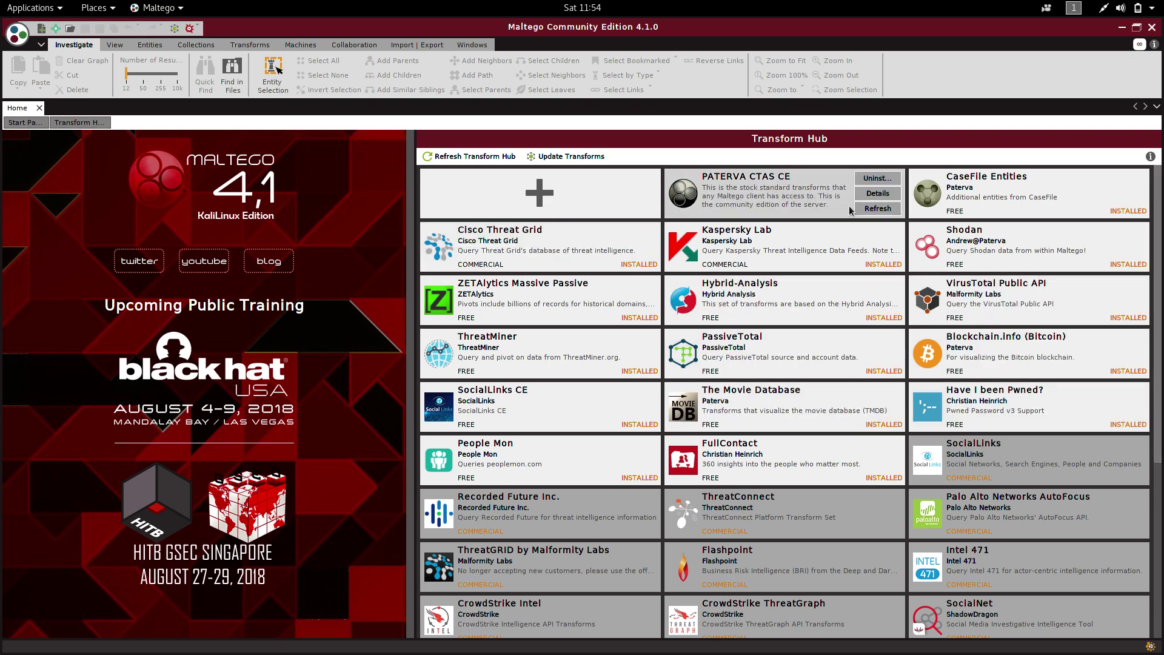
mouse_move(691, 532)
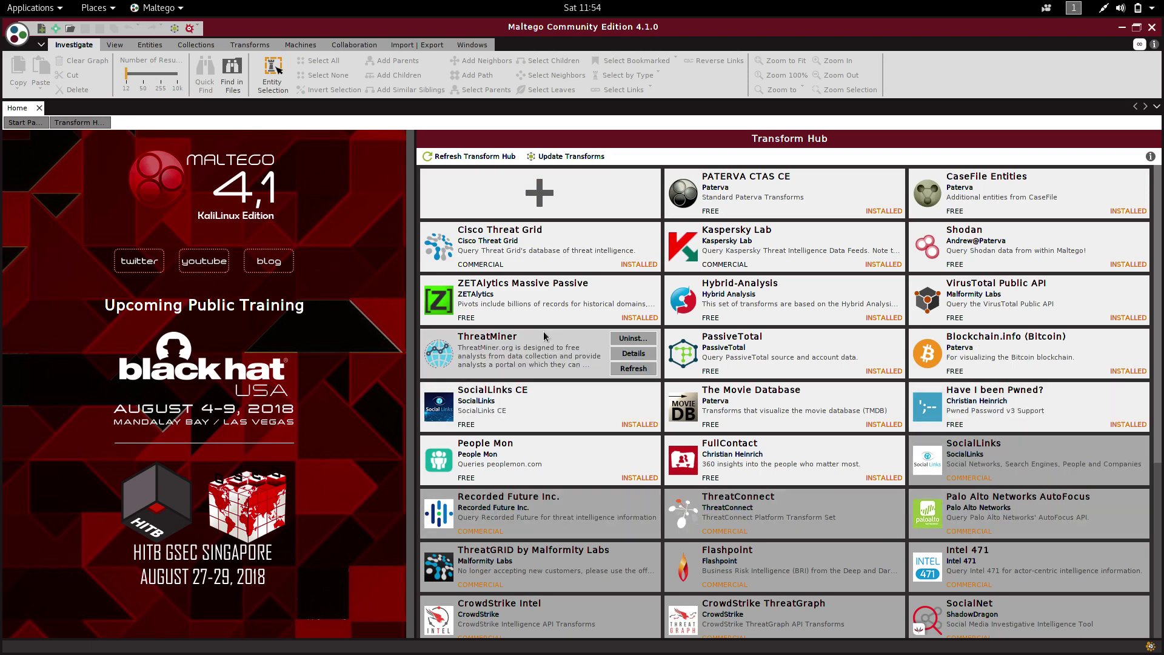
mouse_move(880, 461)
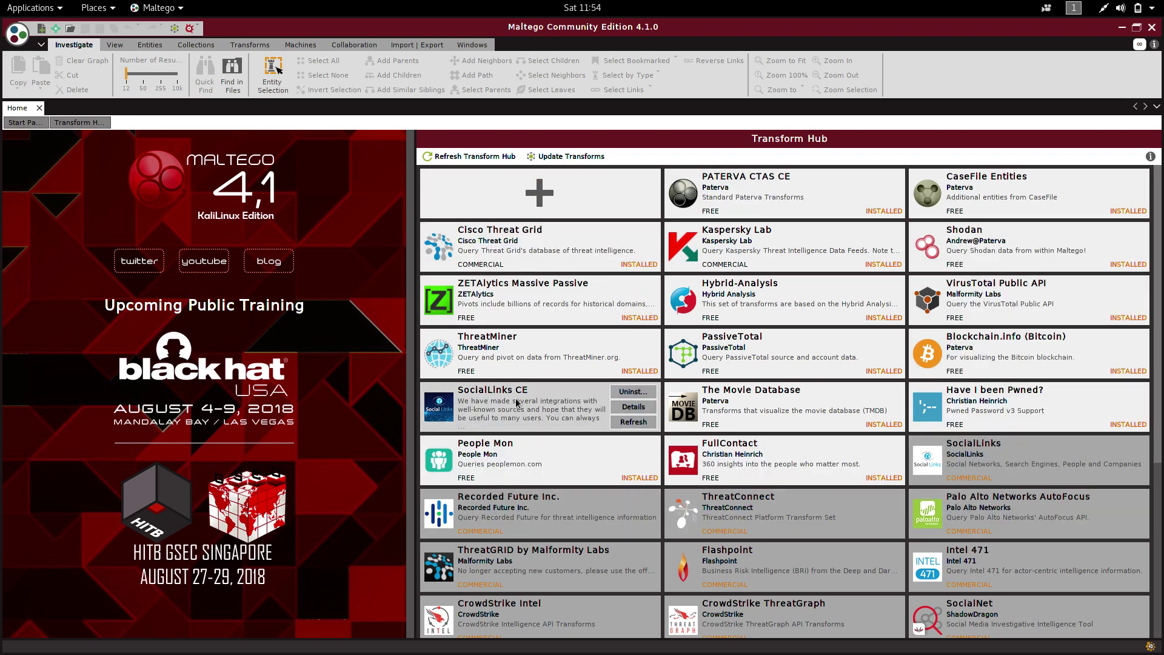
mouse_move(934, 182)
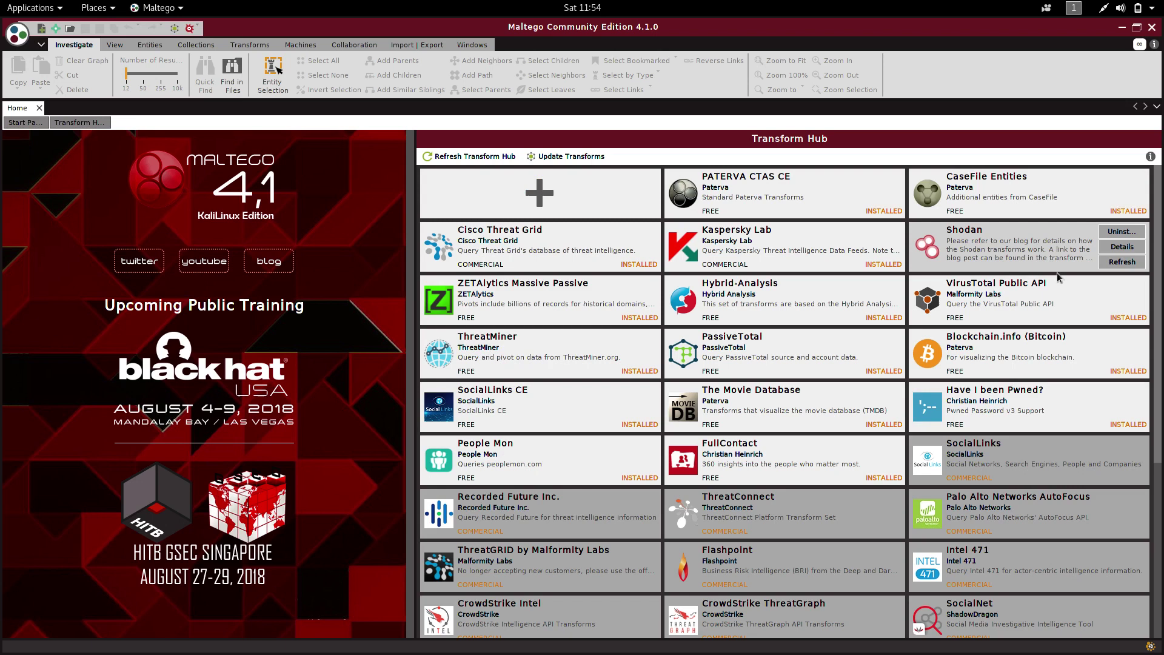
mouse_move(920, 458)
mouse_move(884, 531)
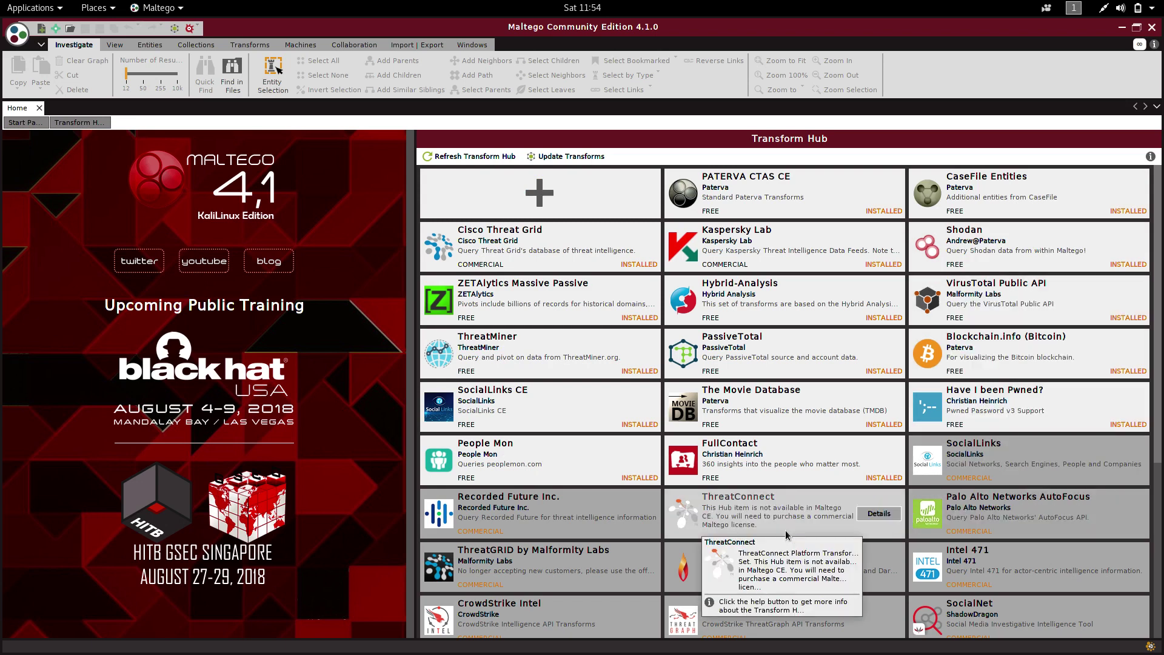
mouse_move(618, 540)
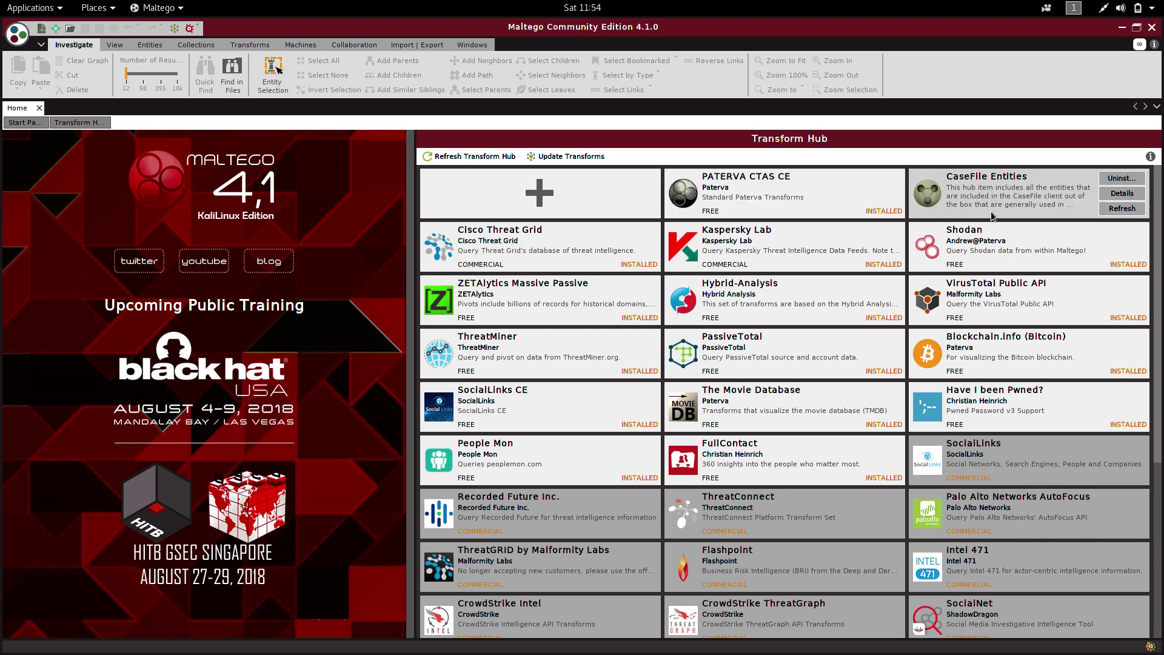
mouse_move(1097, 352)
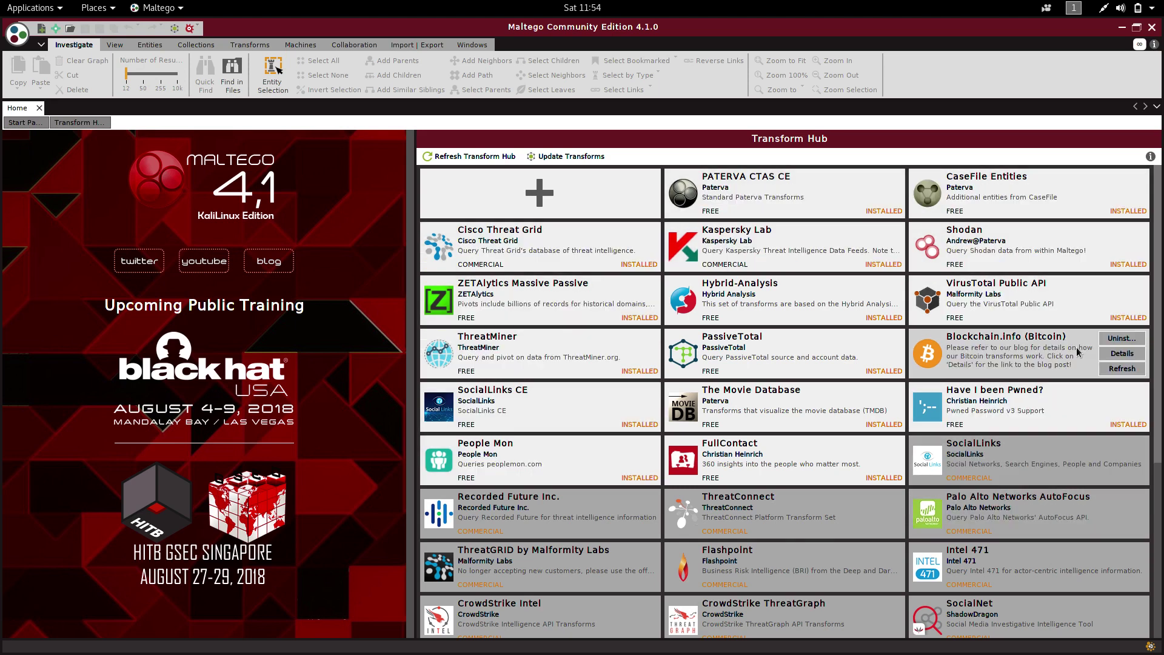
mouse_move(994, 262)
mouse_move(1064, 197)
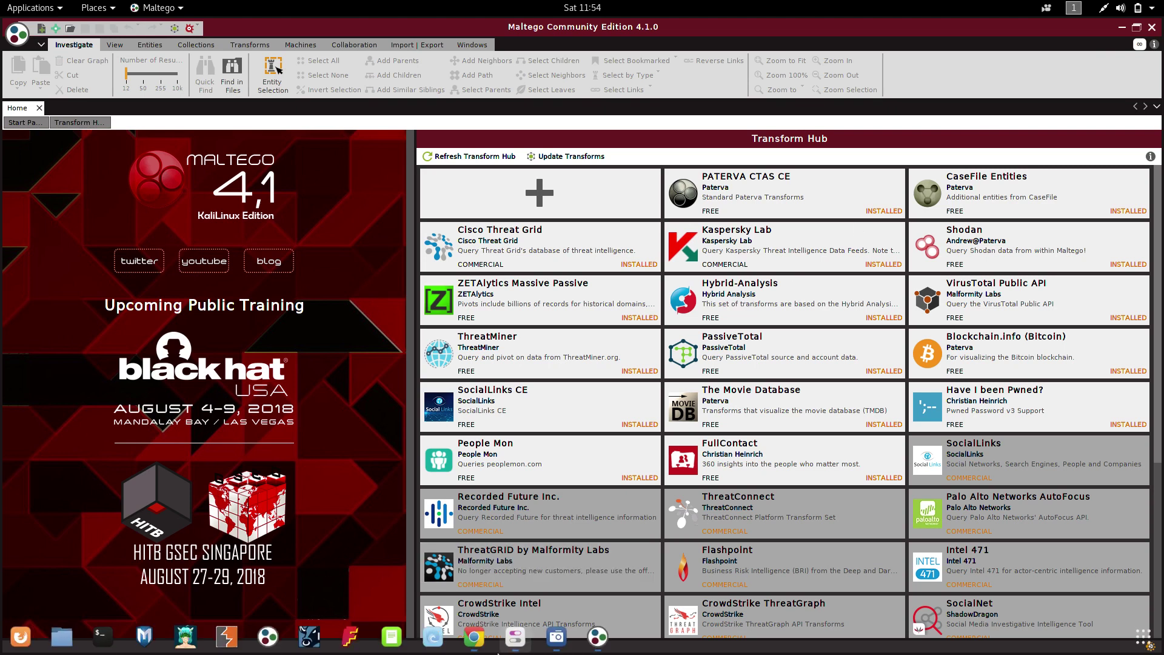
Step: Browse Chrome's Shodan, FullContact, Rosette, ZoomEye and VirusTotal tabs, then minimize Chrome back to Maltego
left_click(477, 643)
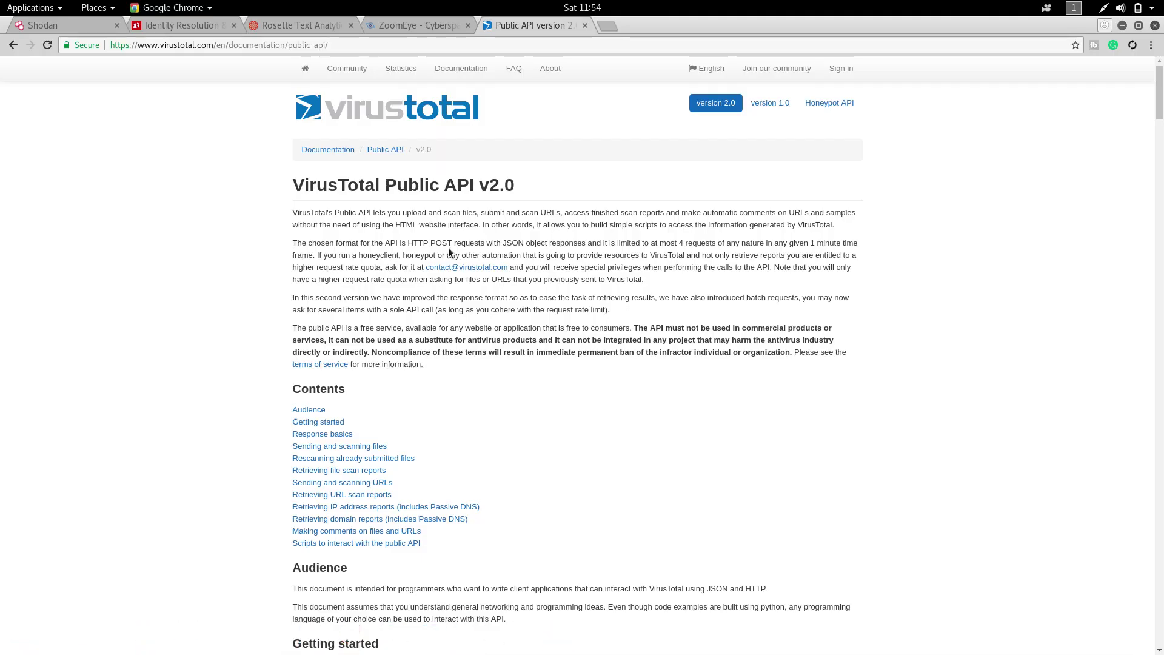
left_click(76, 25)
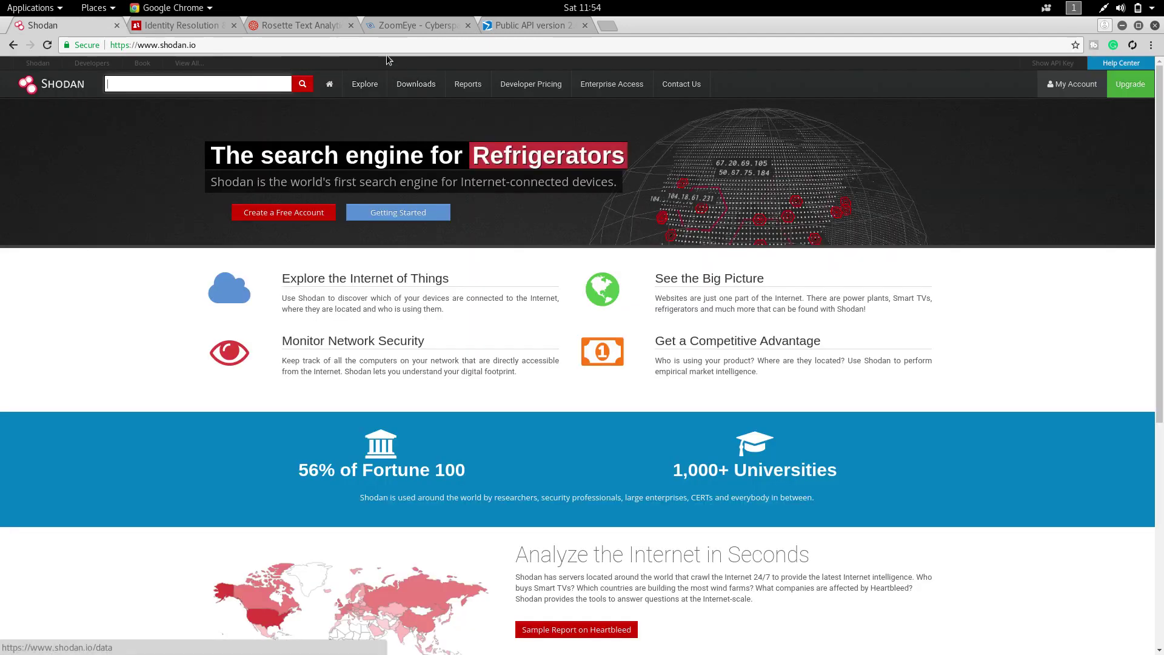
left_click(175, 31)
left_click(315, 22)
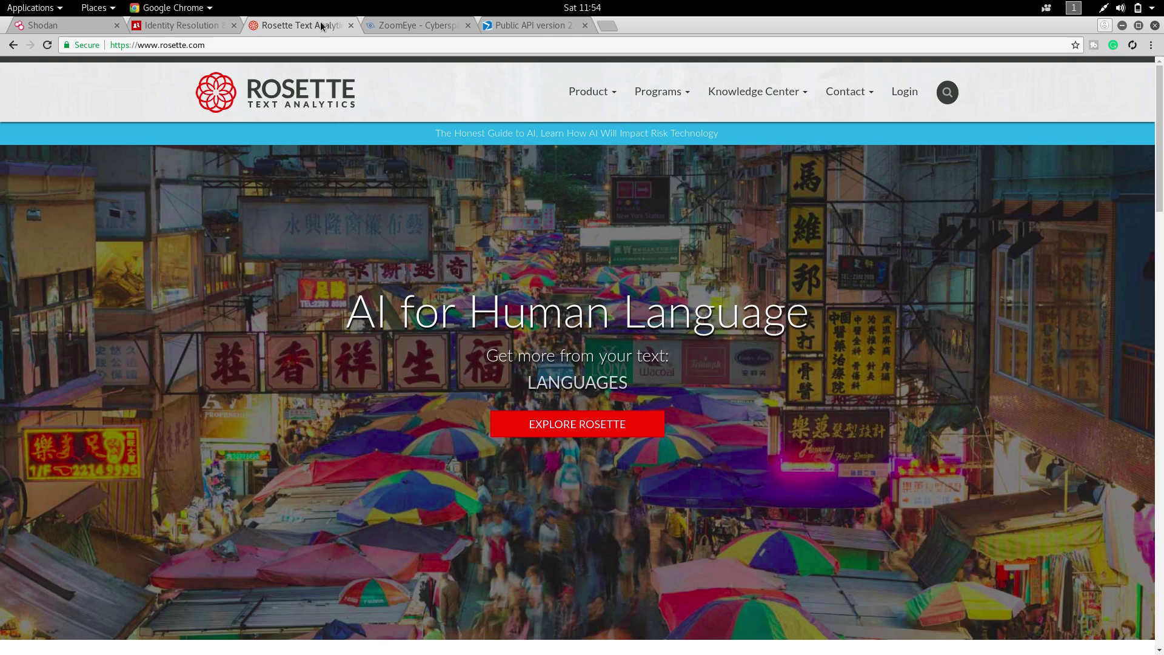
left_click(420, 26)
left_click(520, 31)
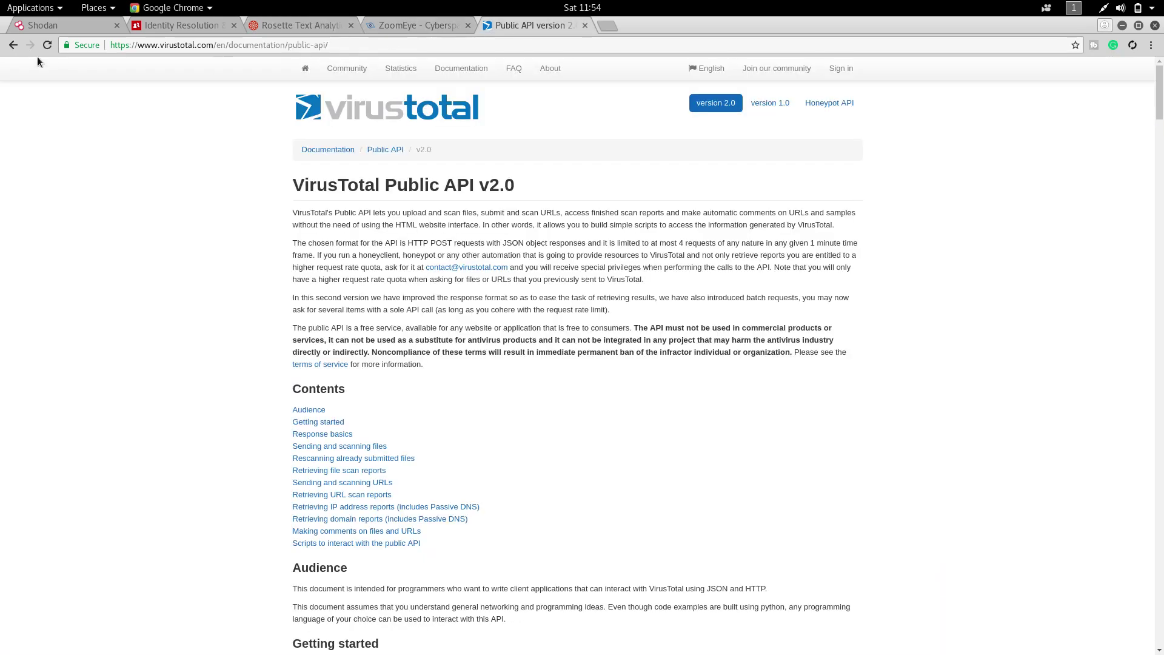
left_click(51, 28)
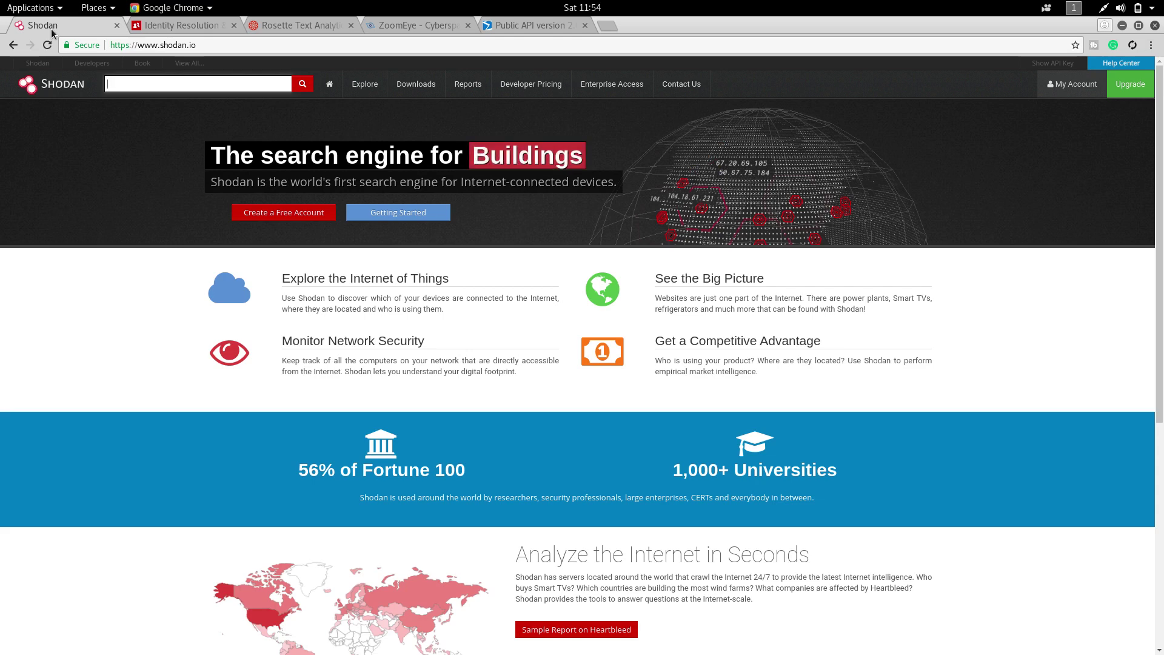
left_click(179, 25)
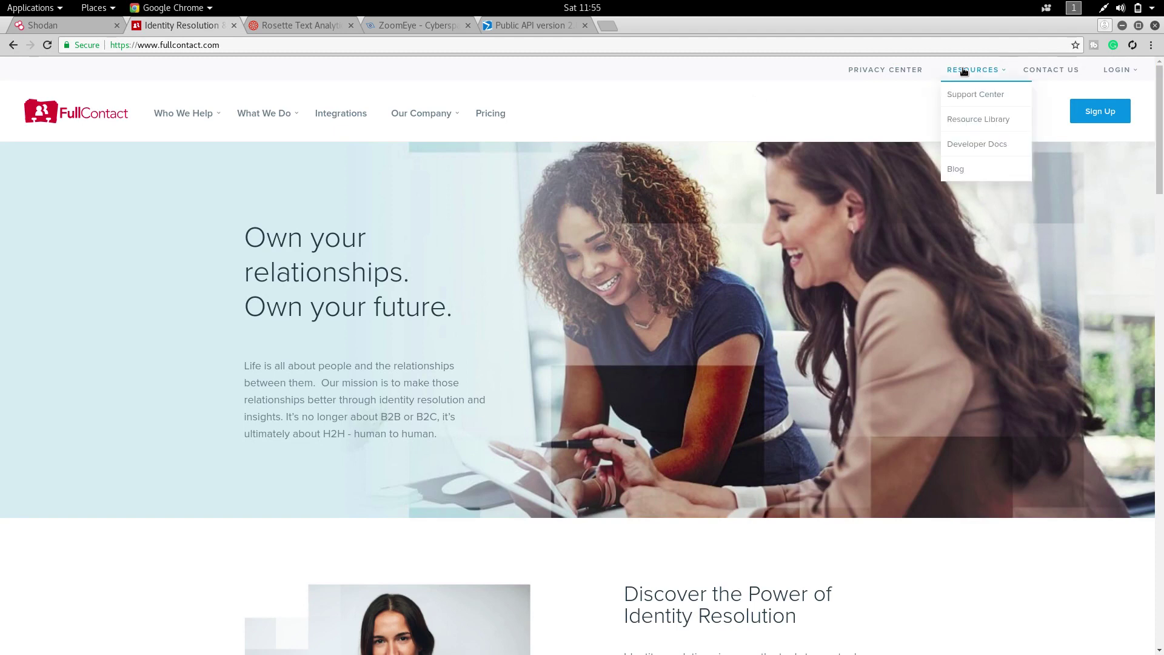
left_click(1119, 28)
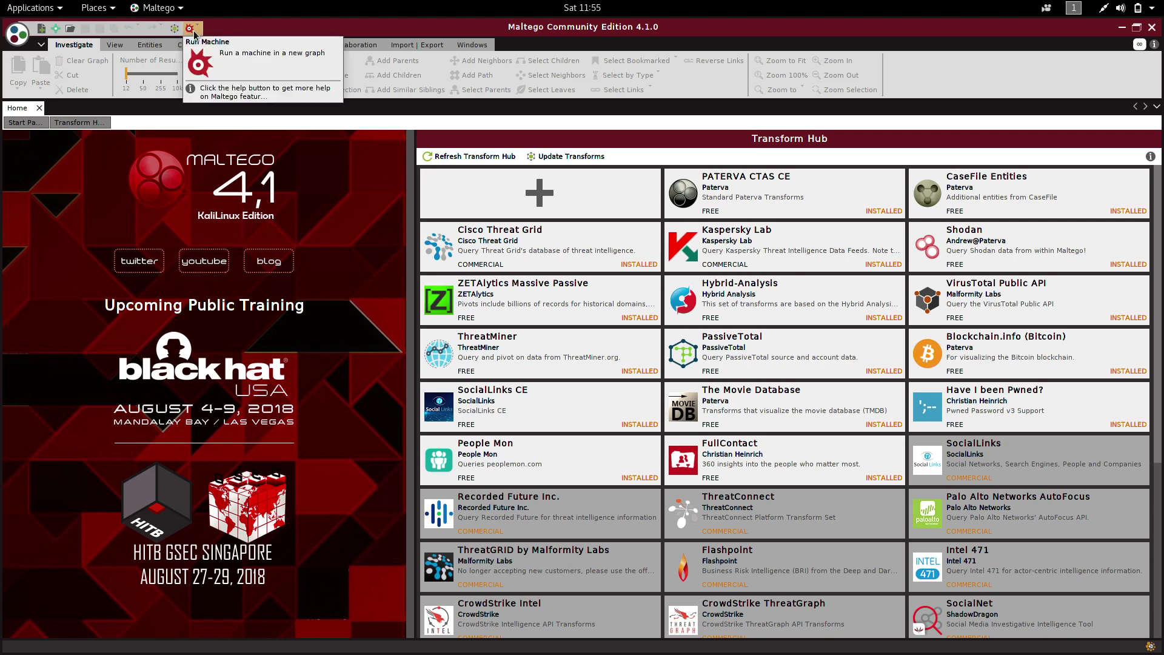
Step: Pick Footprint L1 from Machines, cancel the empty Specify target prompt, then reopen the machine list
left_click(194, 32)
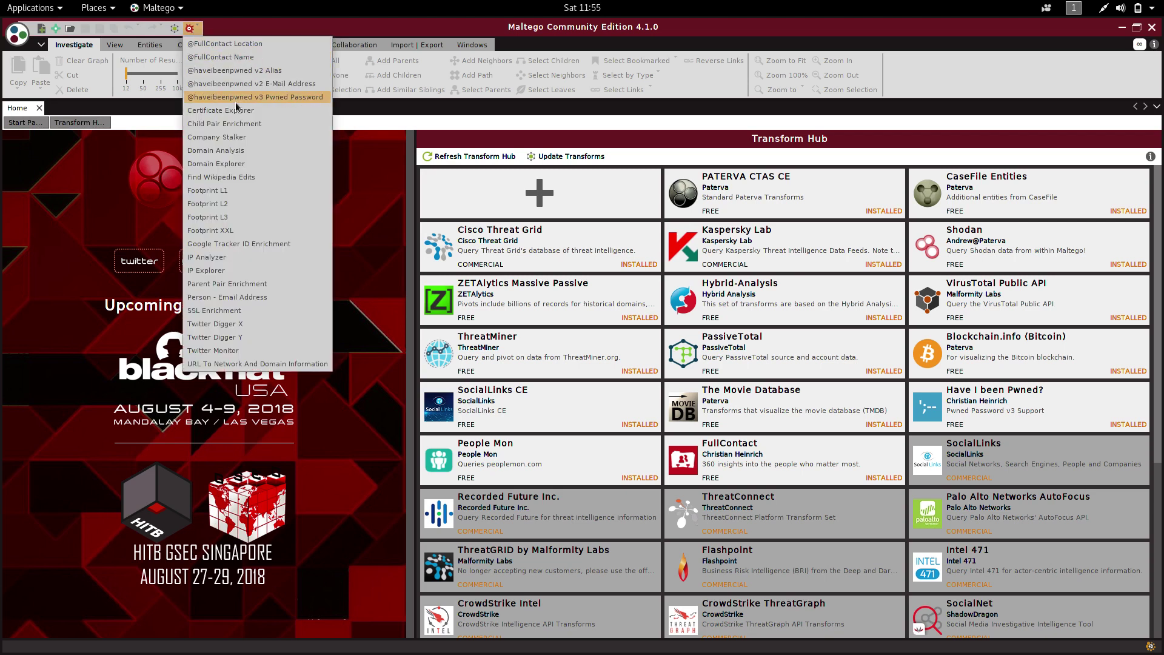
left_click(266, 191)
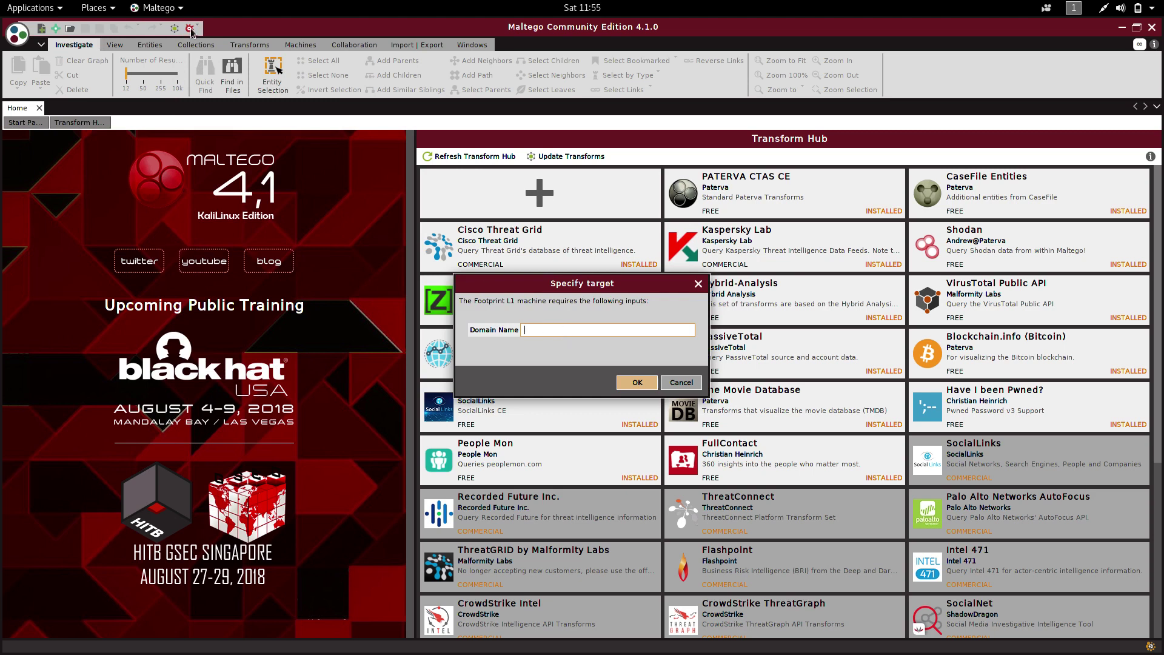
left_click(680, 384)
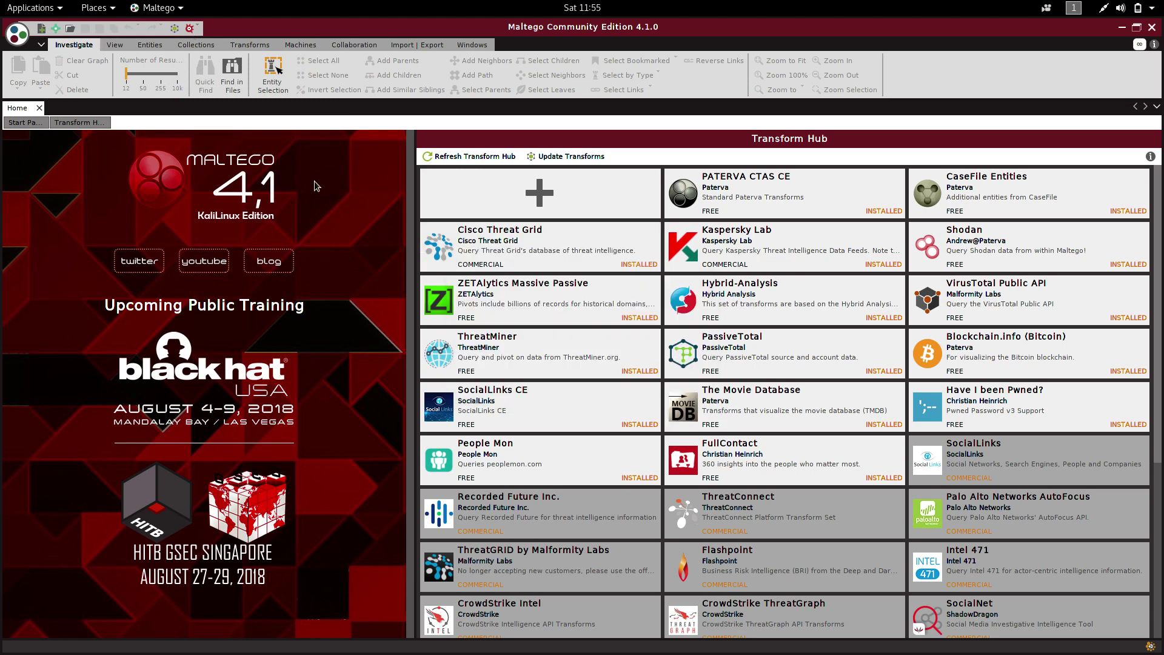
left_click(191, 29)
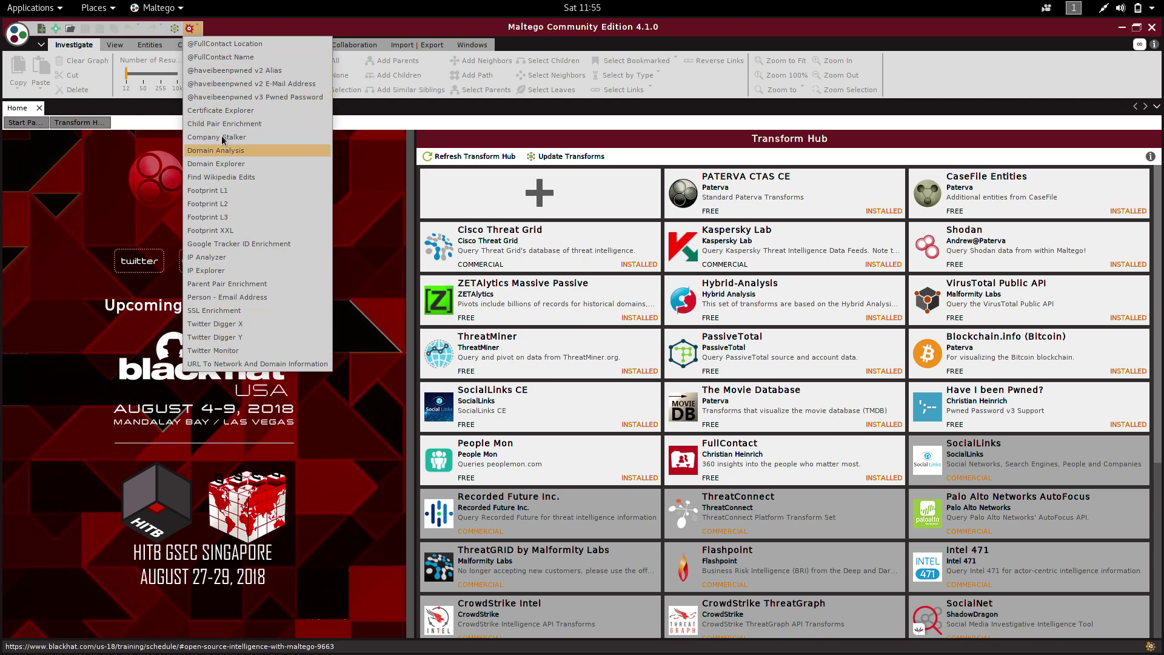
left_click(191, 28)
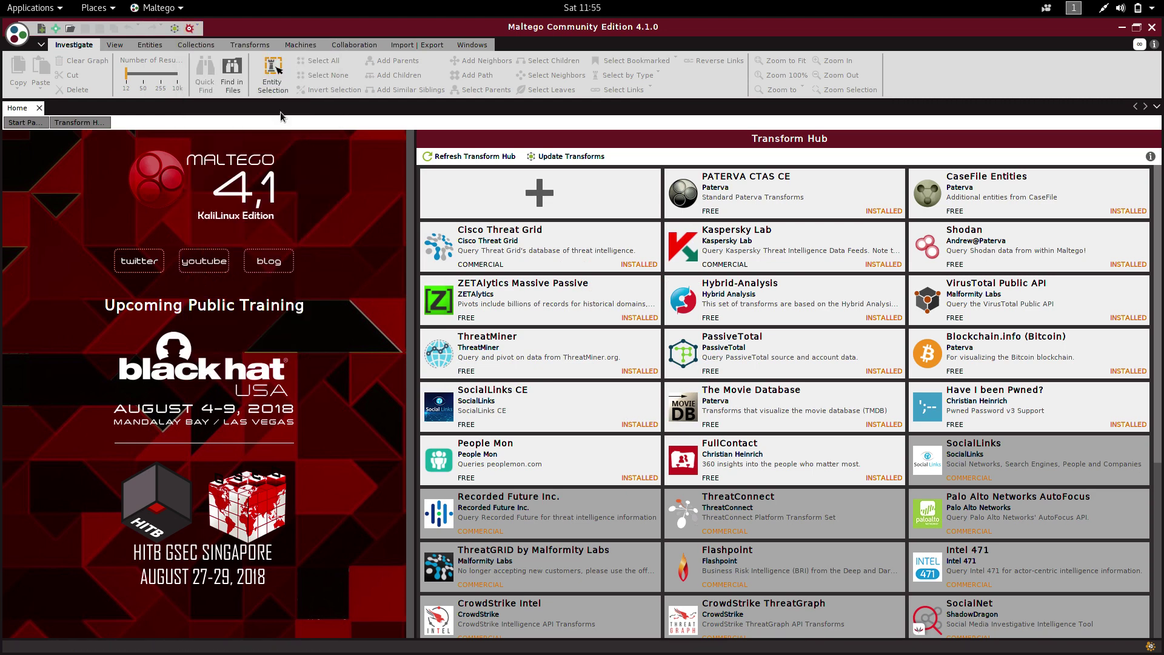
left_click(191, 28)
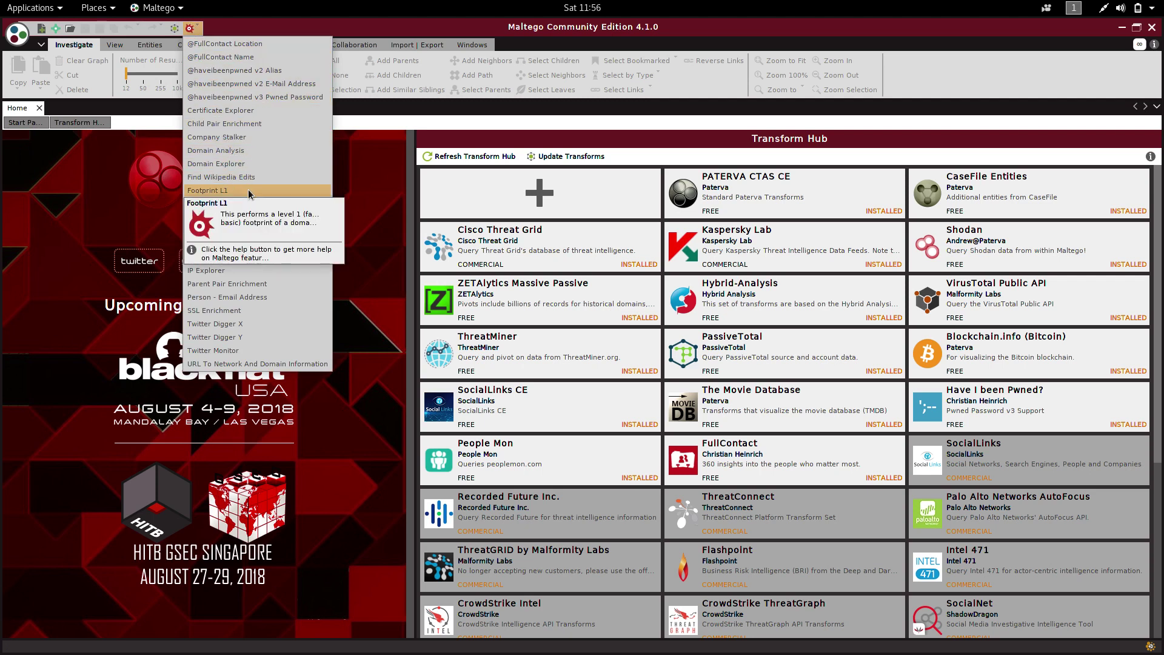
Step: Paste the Maltego description into a new untitled Leafpad note
mouse_move(405, 652)
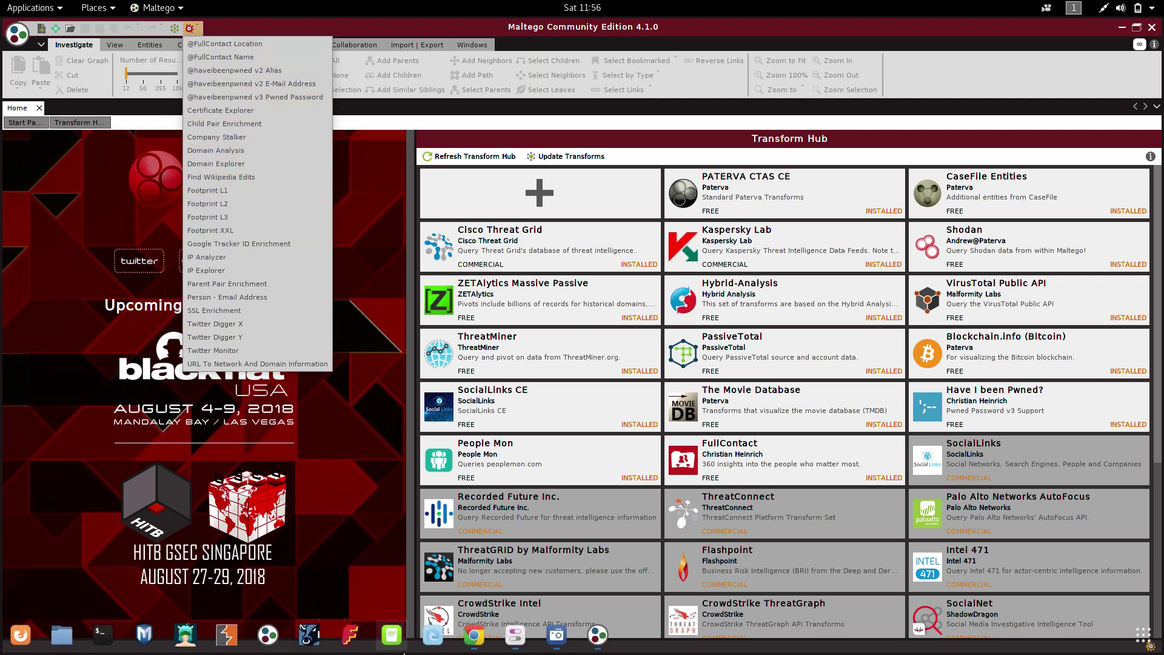
left_click(470, 646)
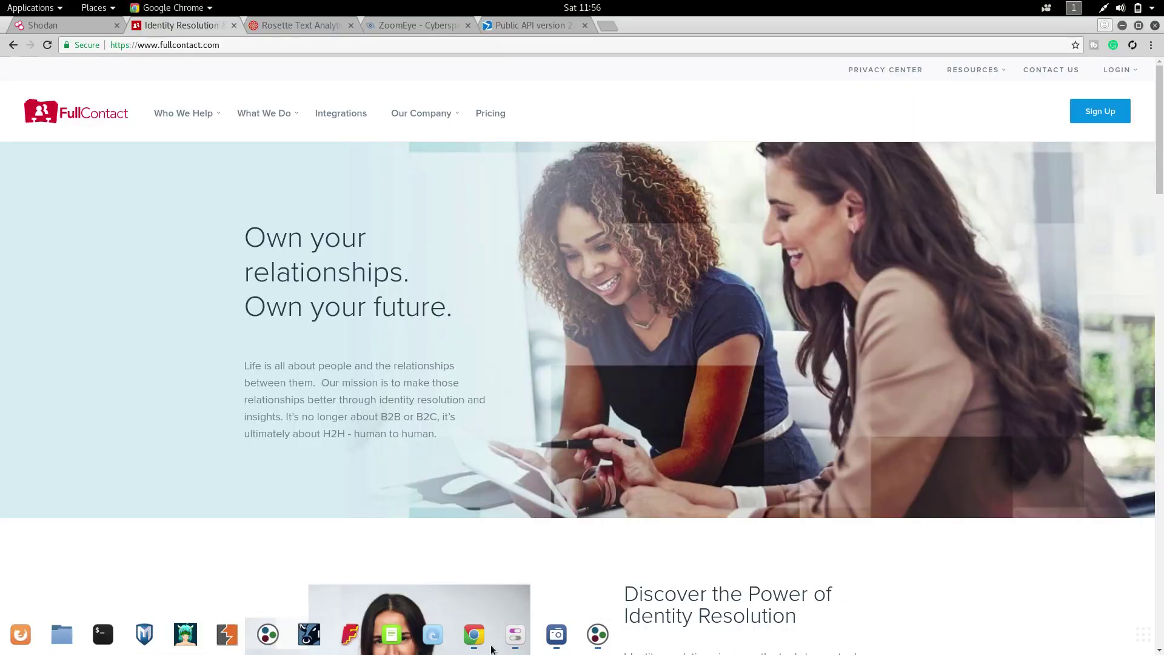
left_click(391, 634)
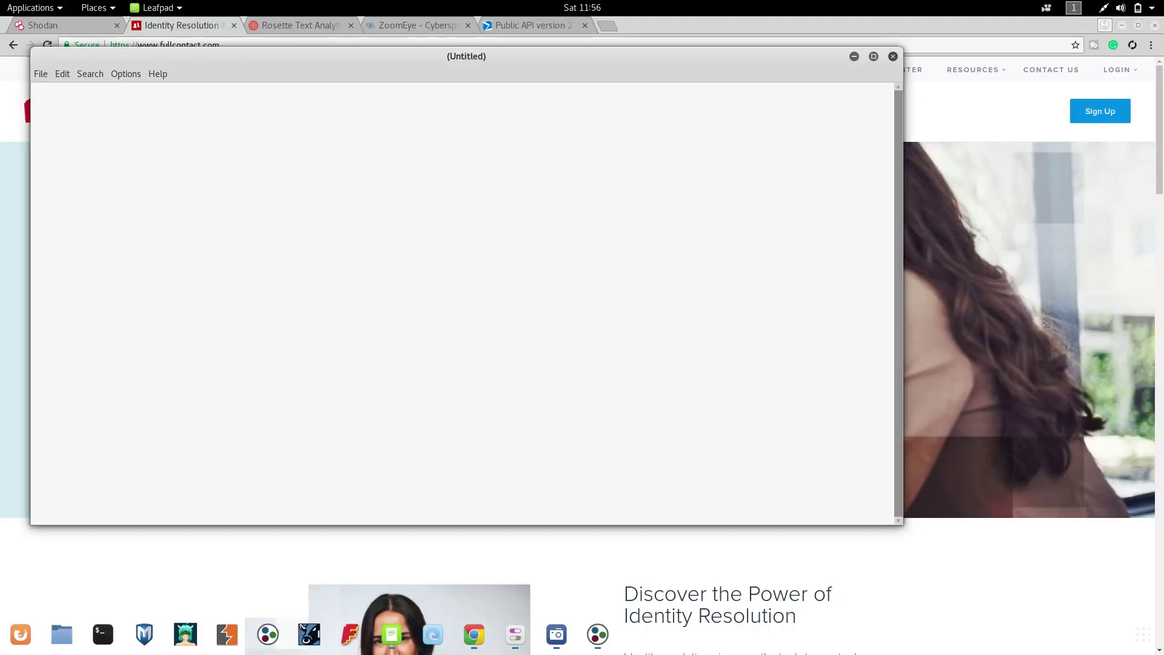
key("ctrl+v")
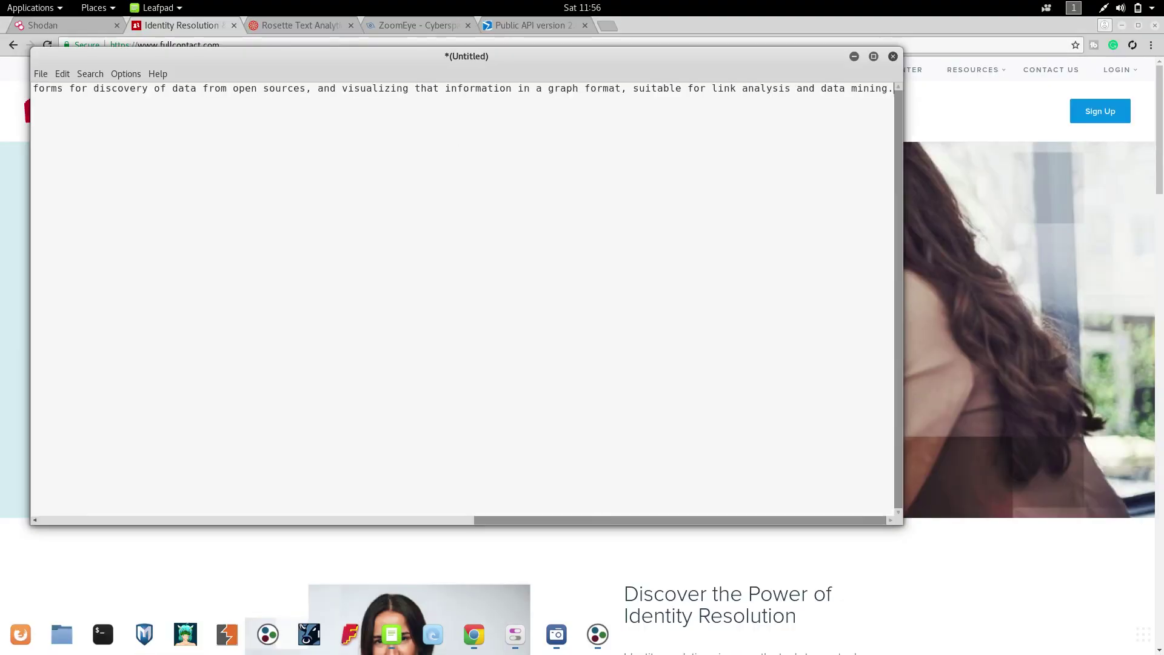
left_click(281, 90)
key("Left")
key("Left")
key("Left")
key("Left")
key("Left")
key("Left")
key("Left")
key("Left")
key("Left")
key("Left")
key("Left")
key("Left")
key("Left")
key("Left")
key("Left")
key("Left")
key("Left")
key("Left")
key("Left")
key("Left")
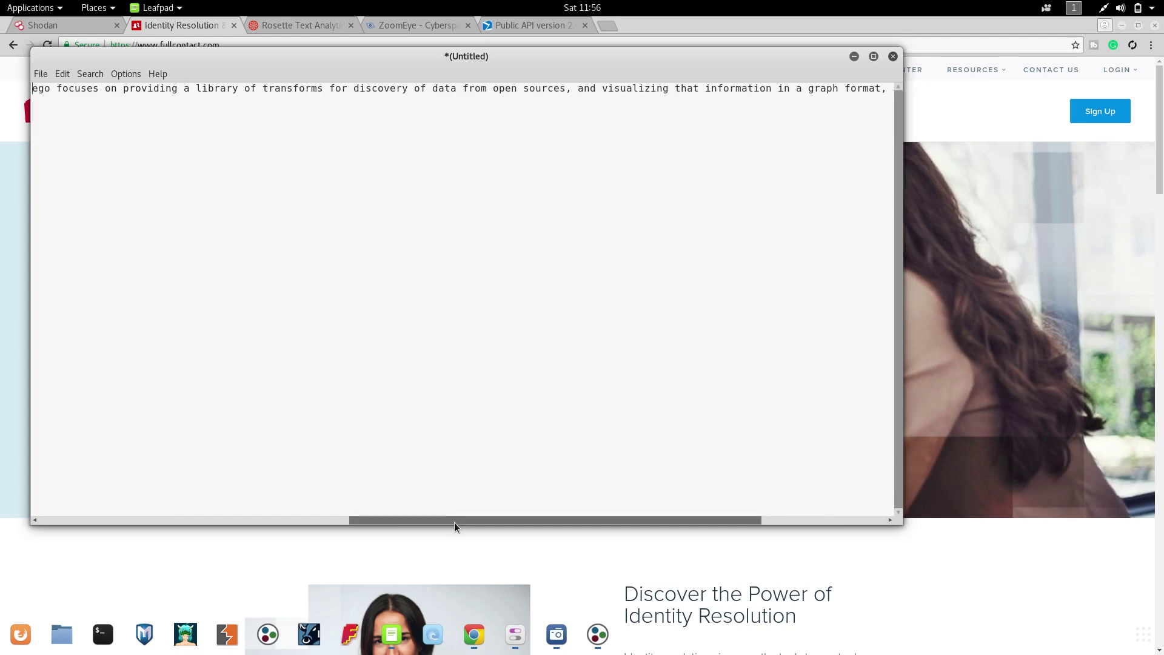
Step: Scroll through the pasted text, then minimize the note to reveal Chrome's FullContact page
left_click_drag(454, 522, 99, 473)
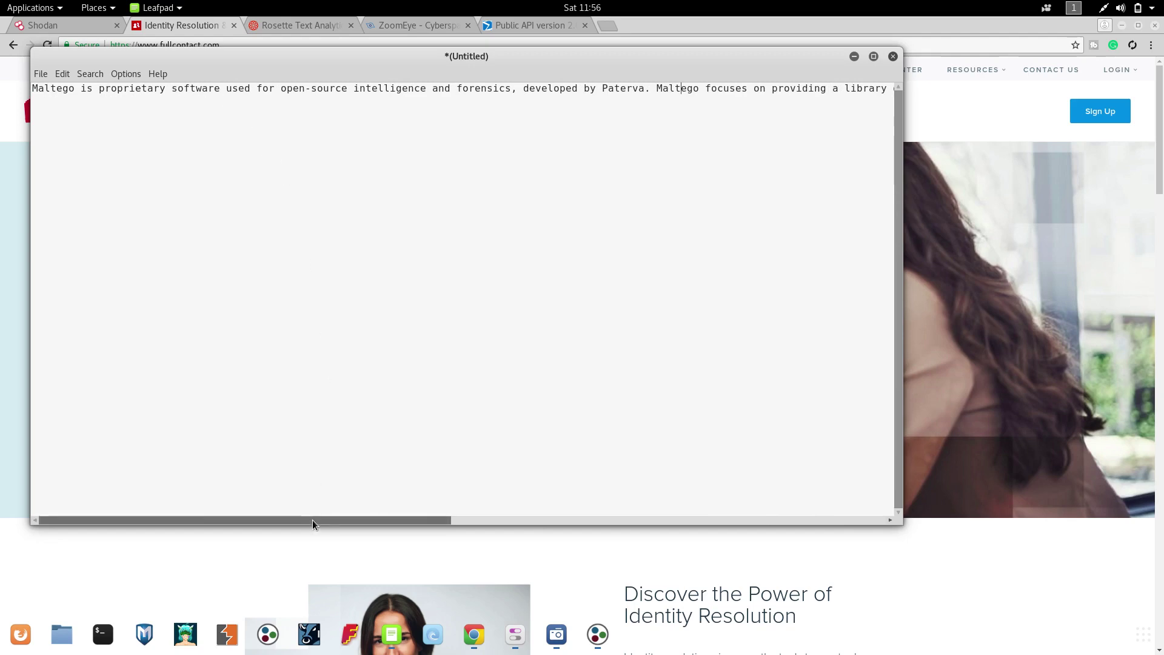
left_click_drag(313, 523, 649, 558)
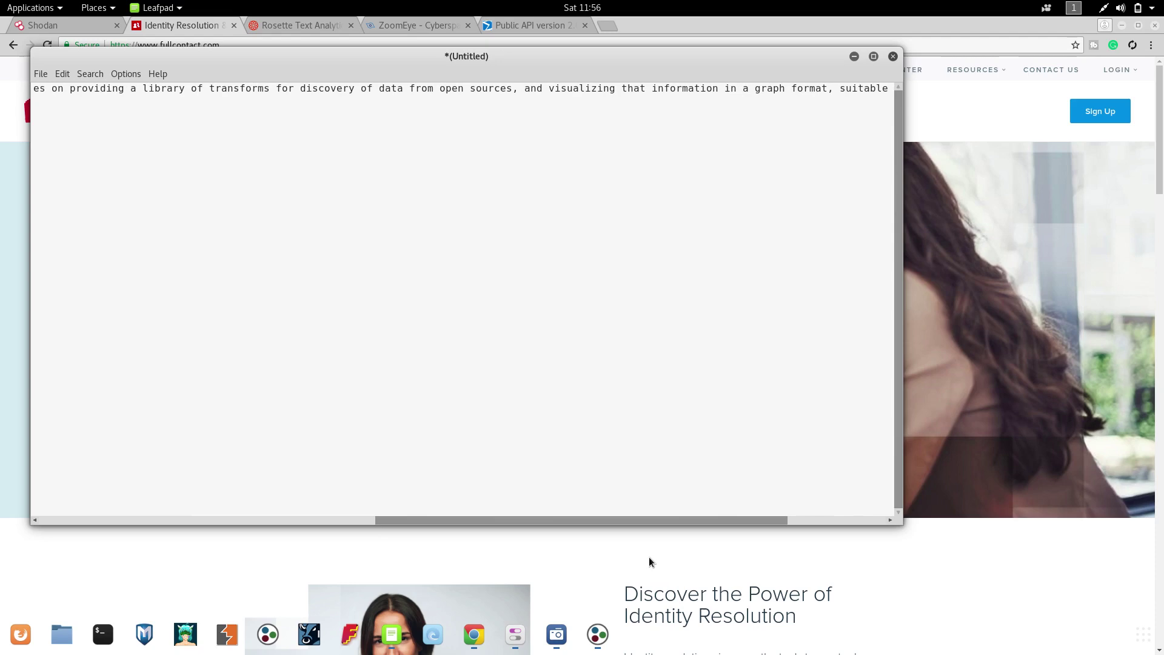
left_click(649, 557)
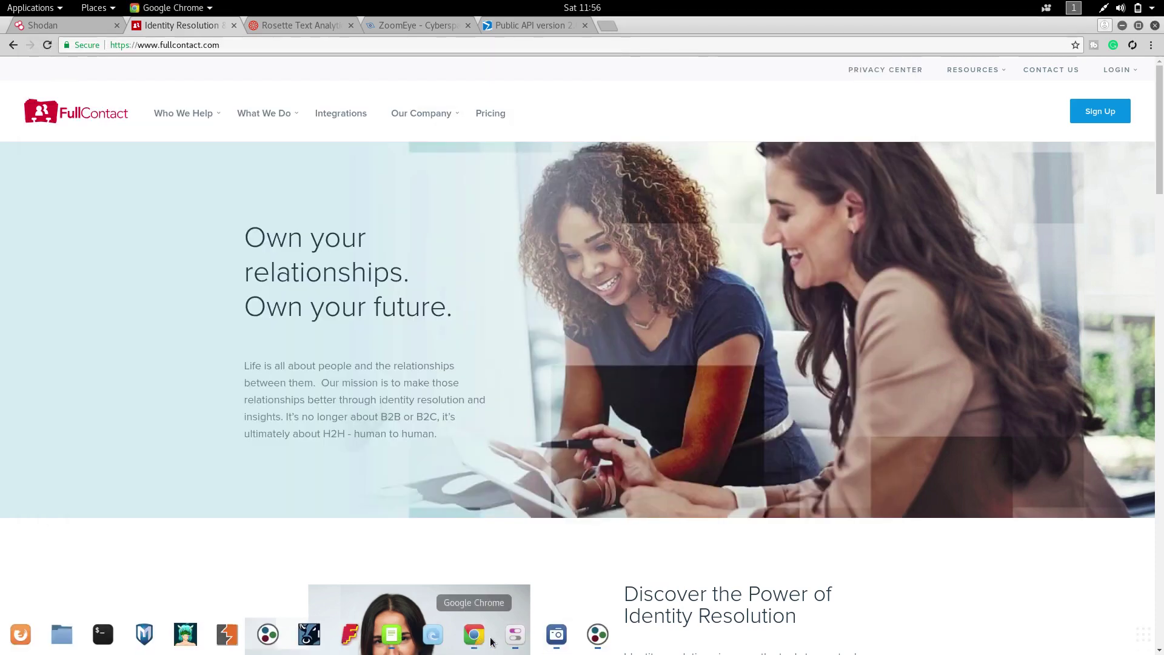
left_click(395, 633)
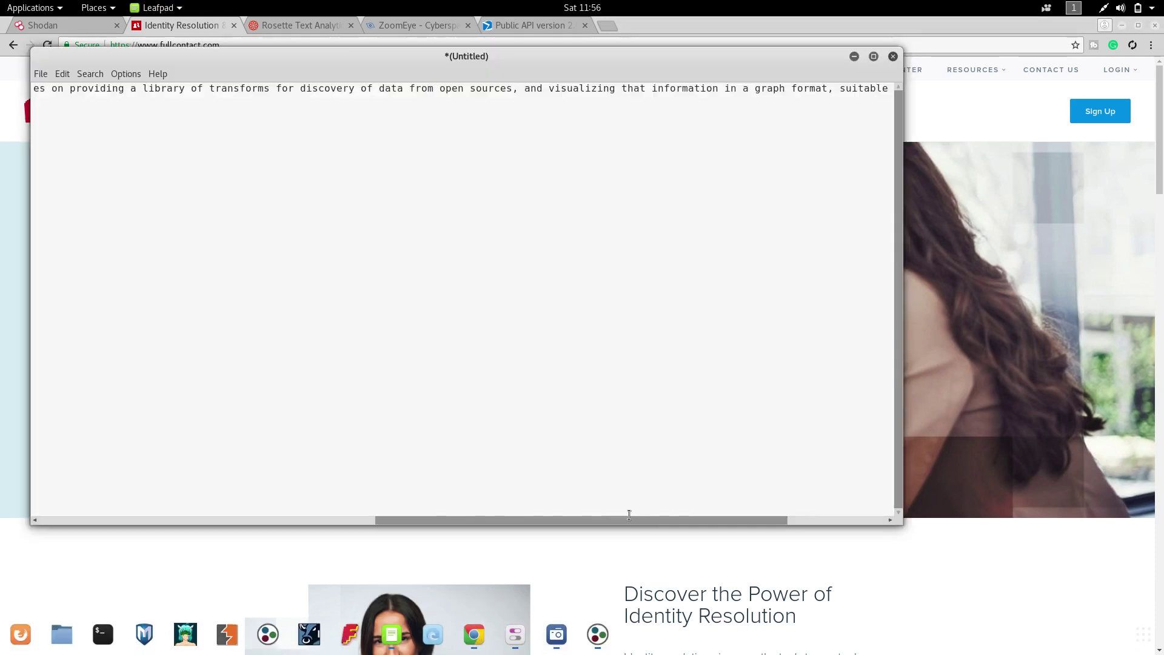
left_click_drag(612, 519, 727, 514)
left_click(853, 56)
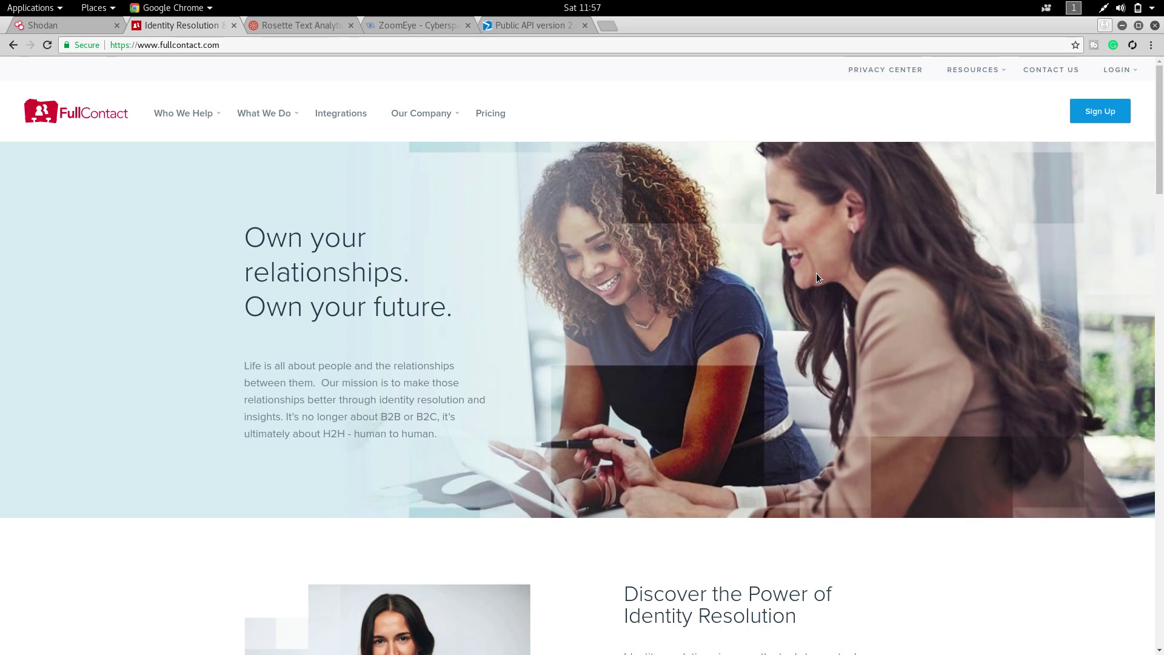
Step: Start Footprint L1 and replace the pasted domain field text with hackison.com
left_click(1121, 26)
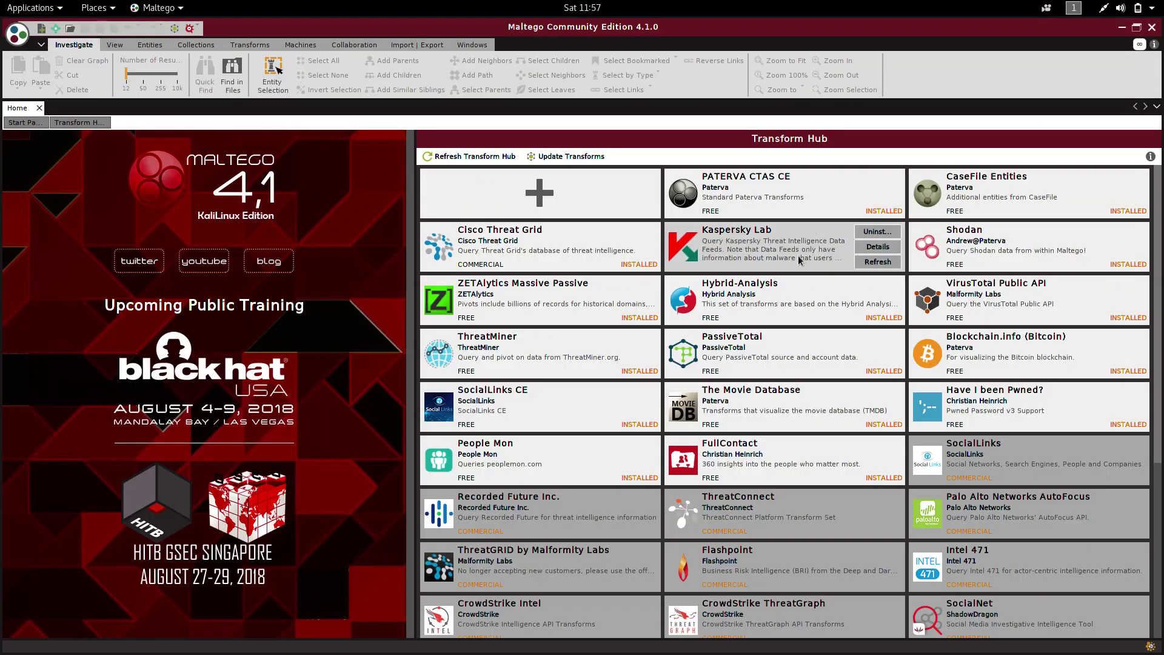
left_click(192, 28)
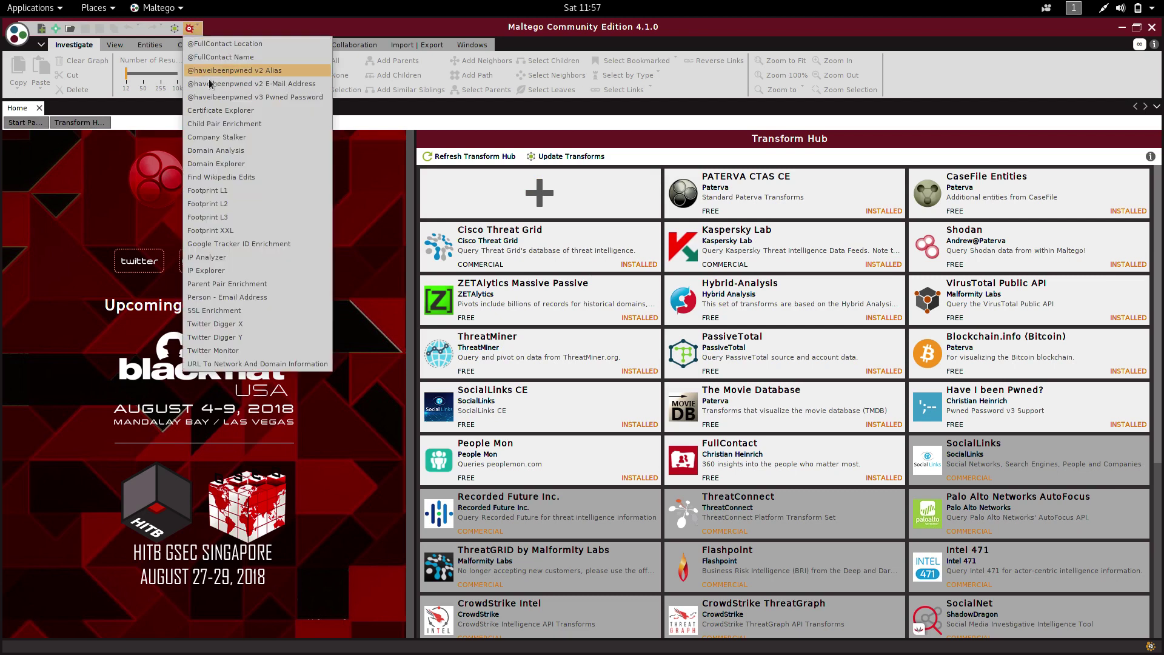
left_click(264, 189)
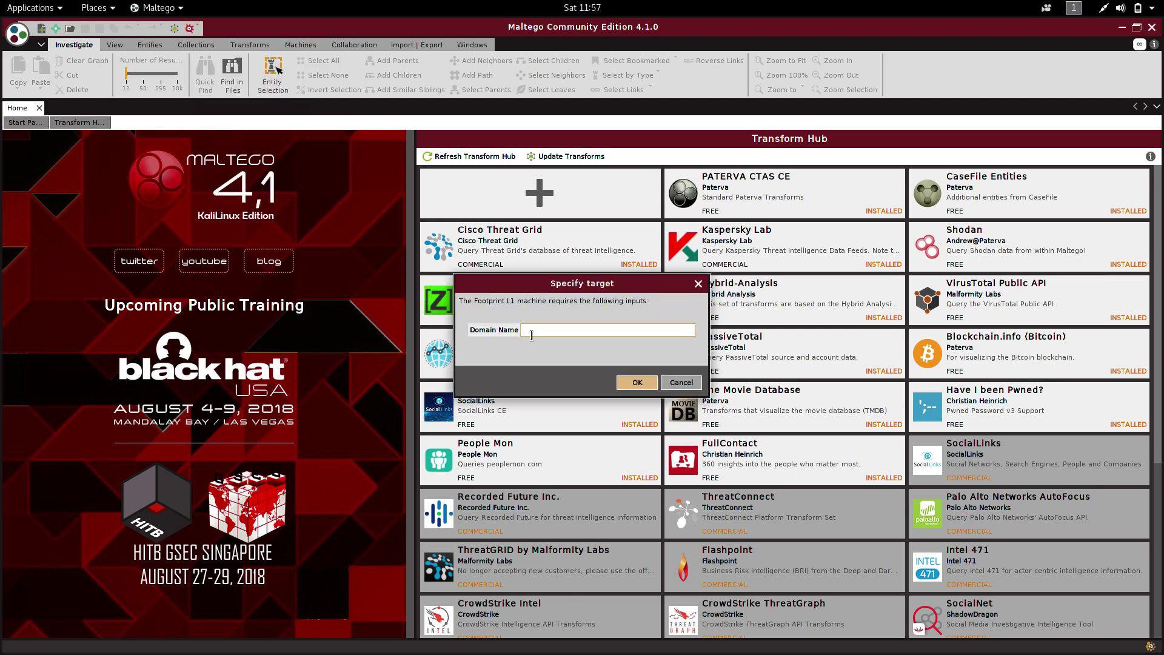
key("ctrl+v")
key("Left")
key("Left")
key("Left")
key("Left")
key("Left")
key("Left")
key("Left")
key("Left")
key("Left")
key("Left")
key("Left")
key("Left")
key("Left")
key("Left")
key("Left")
key("Left")
key("Left")
key("Left")
key("Left")
key("Left")
key("Left")
key("Left")
key("Left")
key("Left")
key("Left")
key("Left")
key("Left")
key("Left")
key("Left")
key("Left")
key("Left")
key("Left")
key("Left")
key("Left")
key("Left")
key("Left")
key("Left")
key("Left")
key("Left")
key("Left")
key("Left")
key("Left")
key("Left")
key("Left")
key("Left")
key("Left")
key("Left")
key("Left")
key("Left")
key("Left")
key("Left")
key("Left")
key("Left")
key("Left")
key("Left")
key("Left")
key("Left")
key("Left")
key("Left")
key("Left")
key("Left")
key("Left")
key("Left")
key("Left")
key("Left")
key("Left")
key("Left")
key("Left")
key("Left")
key("Left")
key("Left")
key("Left")
key("Left")
key("Left")
key("Left")
key("Left")
key("Left")
key("Left")
key("Left")
key("Left")
key("BackSpace")
key("BackSpace")
key("BackSpace")
key("BackSpace")
key("BackSpace")
key("BackSpace")
key("BackSpace")
key("BackSpace")
key("BackSpace")
key("BackSpace")
key("BackSpace")
key("BackSpace")
key("BackSpace")
key("BackSpace")
key("BackSpace")
key("BackSpace")
key("BackSpace")
key("BackSpace")
key("BackSpace")
key("BackSpace")
type("hackison.com")
Step: Confirm hackison.com, let Footprint L1 finish, and inspect the coco.ns.cloudflare.com node
left_click(631, 380)
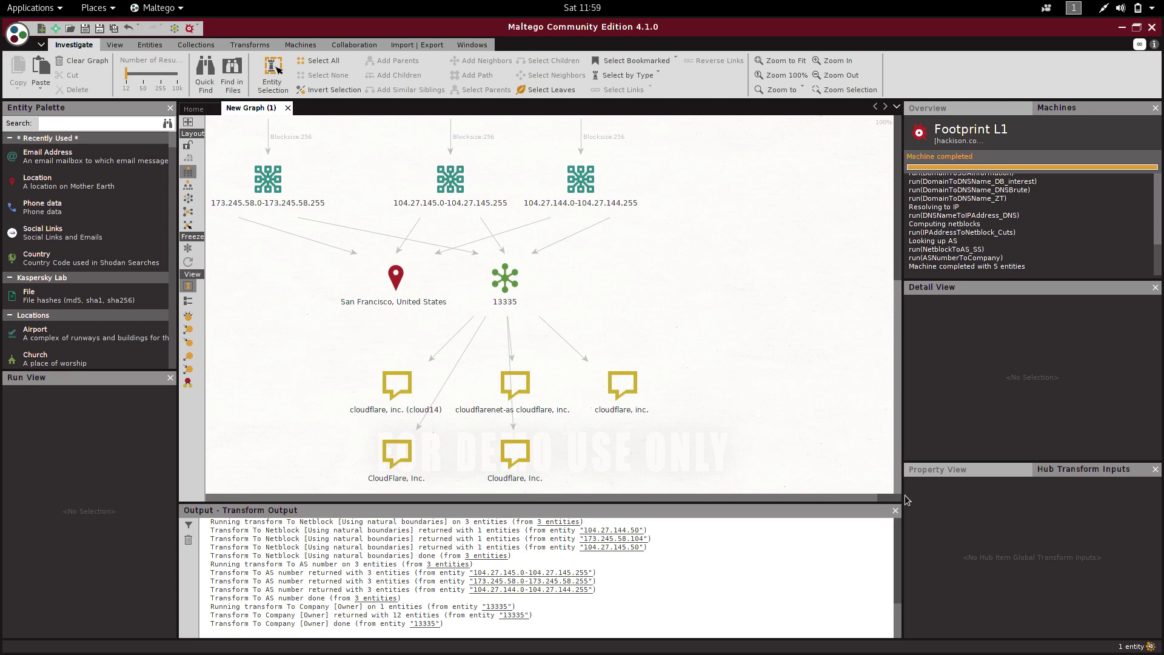
scroll(890, 377, "up", 5)
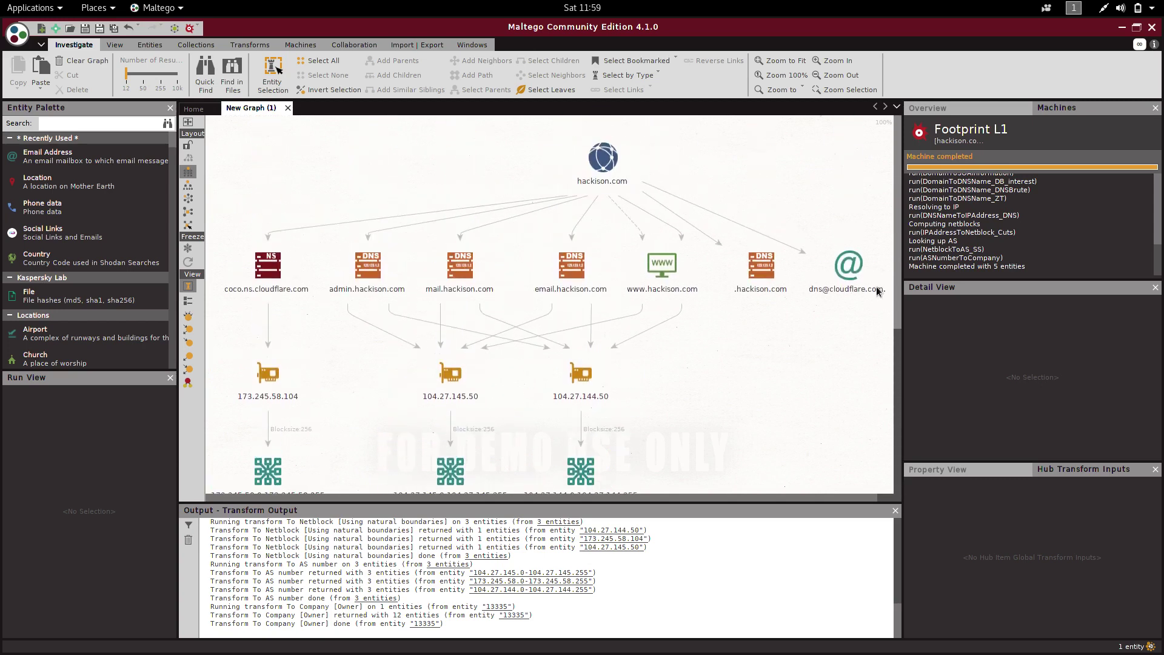
left_click(266, 291)
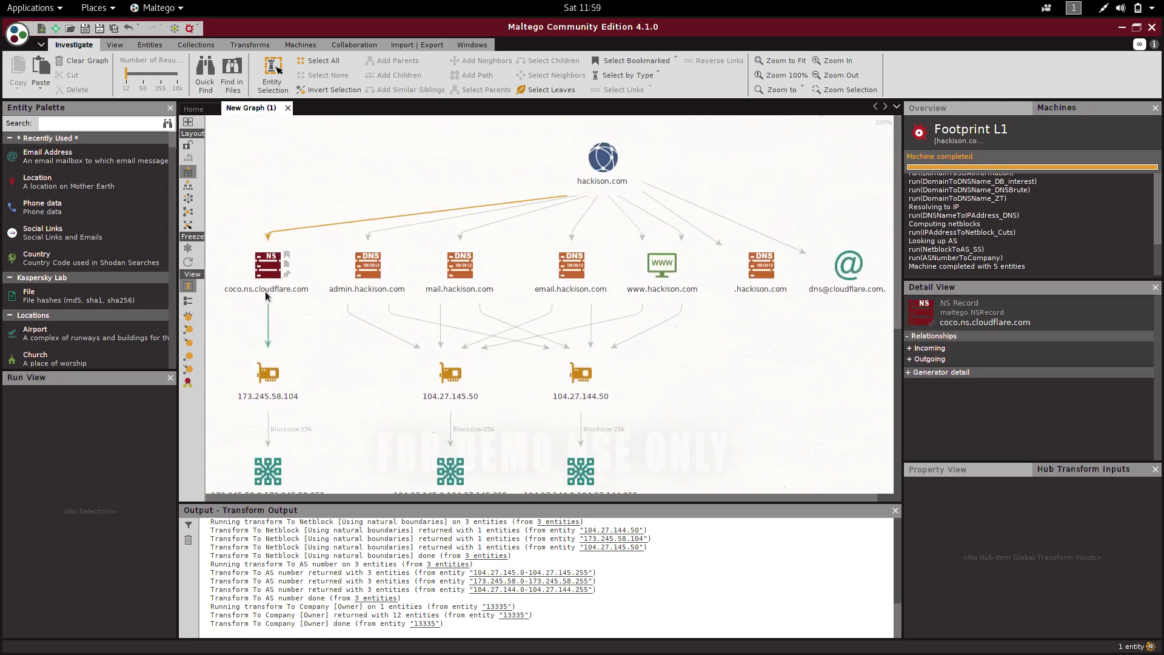
left_click(308, 289)
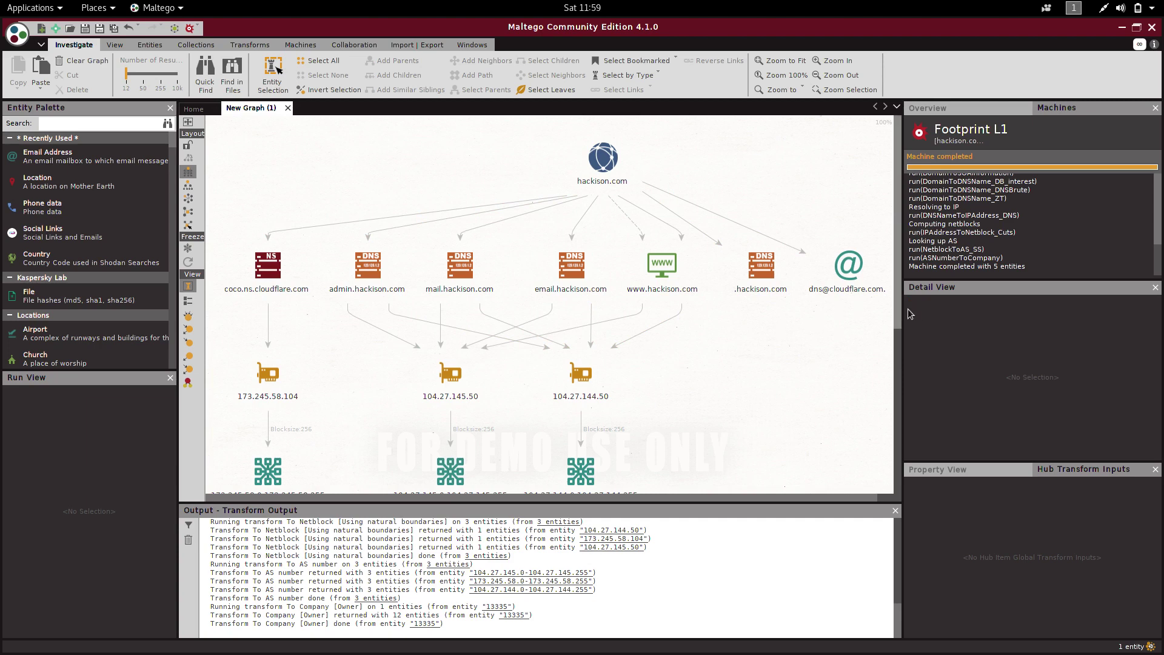
mouse_move(897, 308)
left_mouse_down()
mouse_move(912, 500)
mouse_move(893, 274)
mouse_move(892, 289)
left_mouse_up()
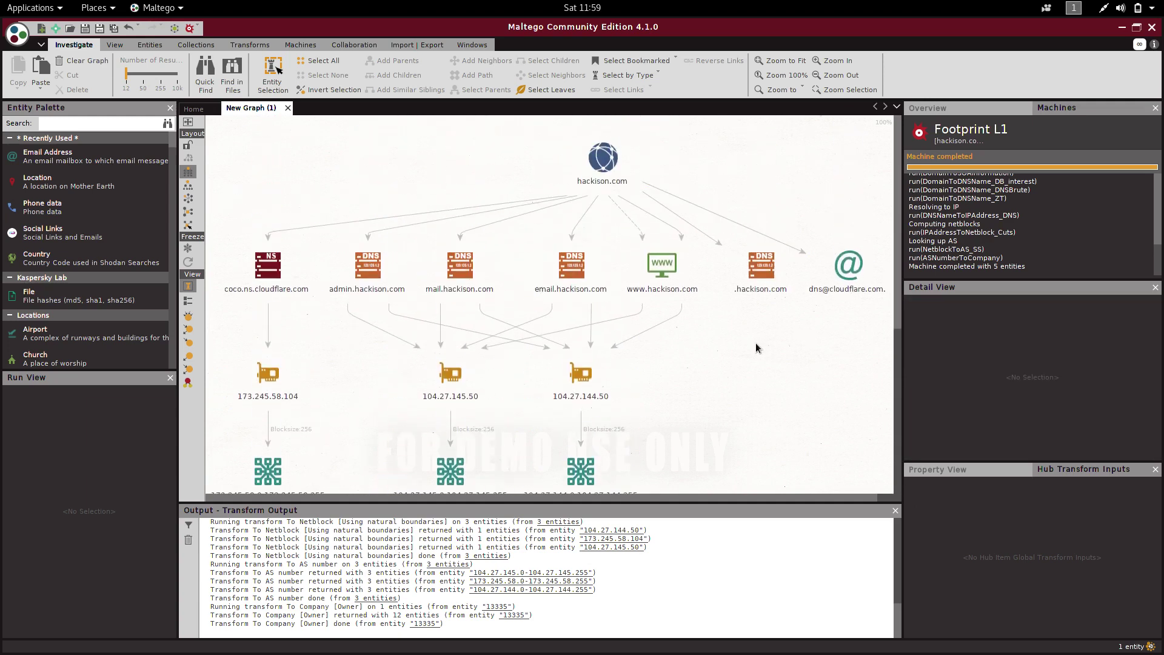
Step: Start Footprint XXL on hackison.com and tick coco and ned.ns.cloudflare.com as relevant
left_click(192, 28)
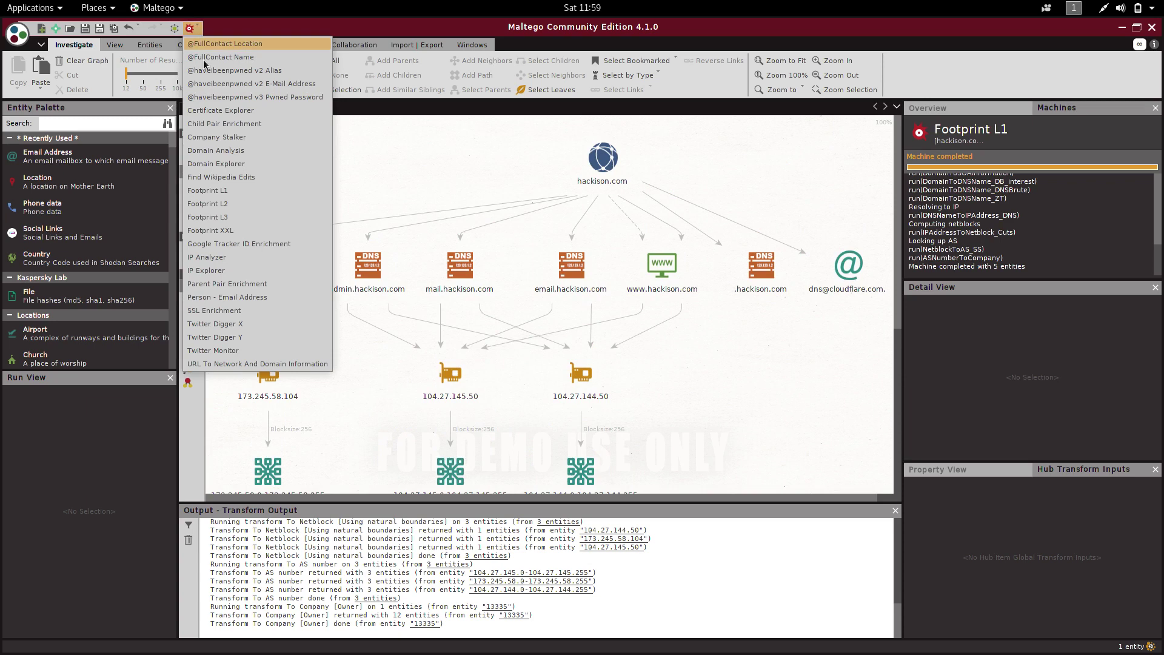
left_click(239, 231)
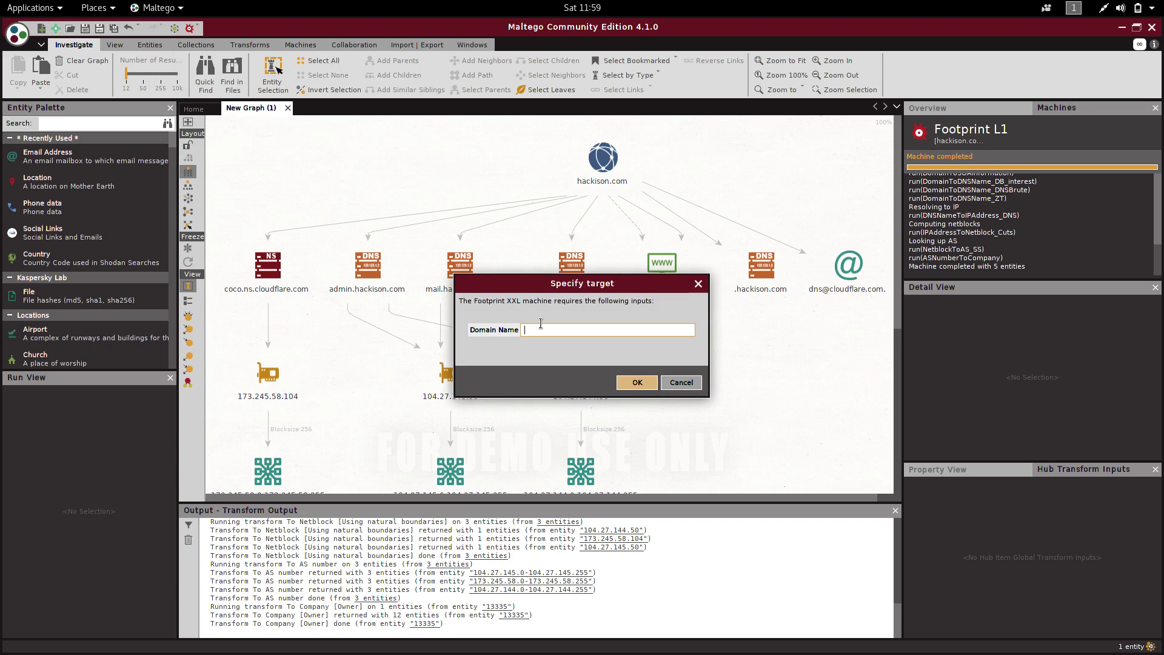
type("hackison.com")
key("Return")
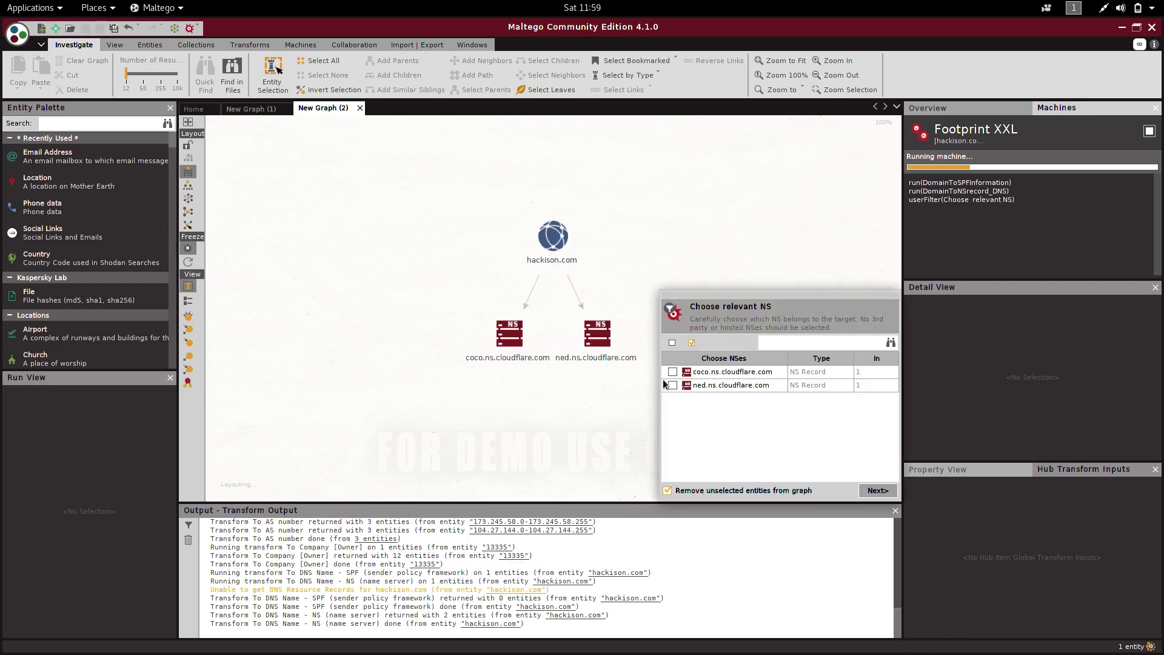
left_click(672, 372)
left_click(674, 386)
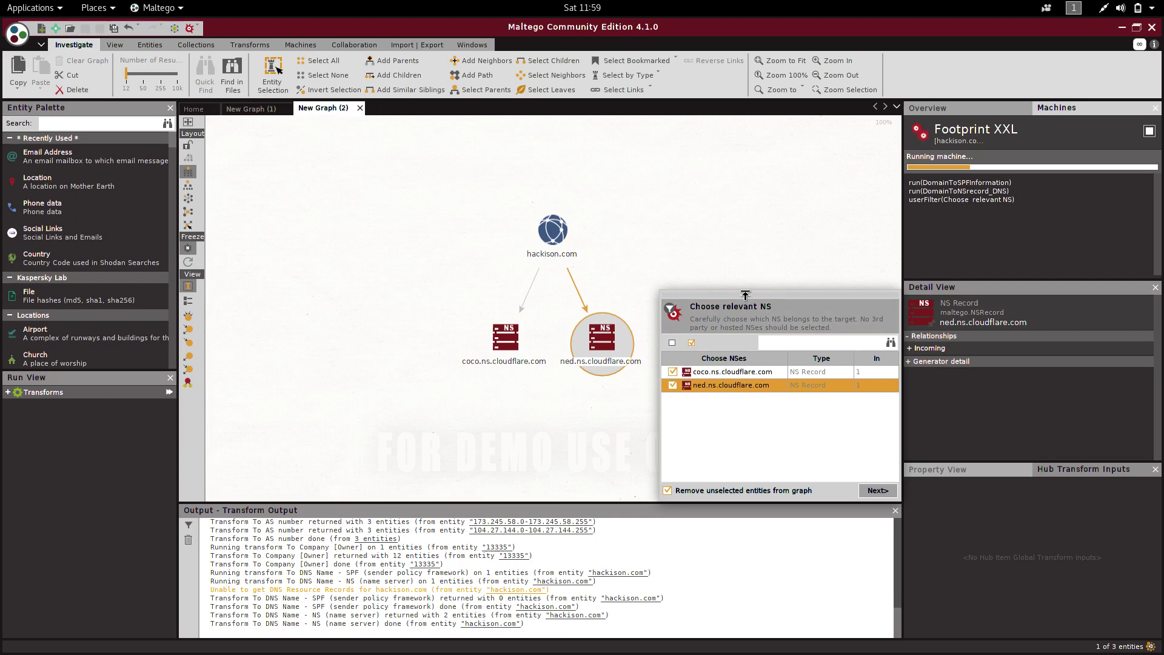
left_click_drag(745, 295, 577, 239)
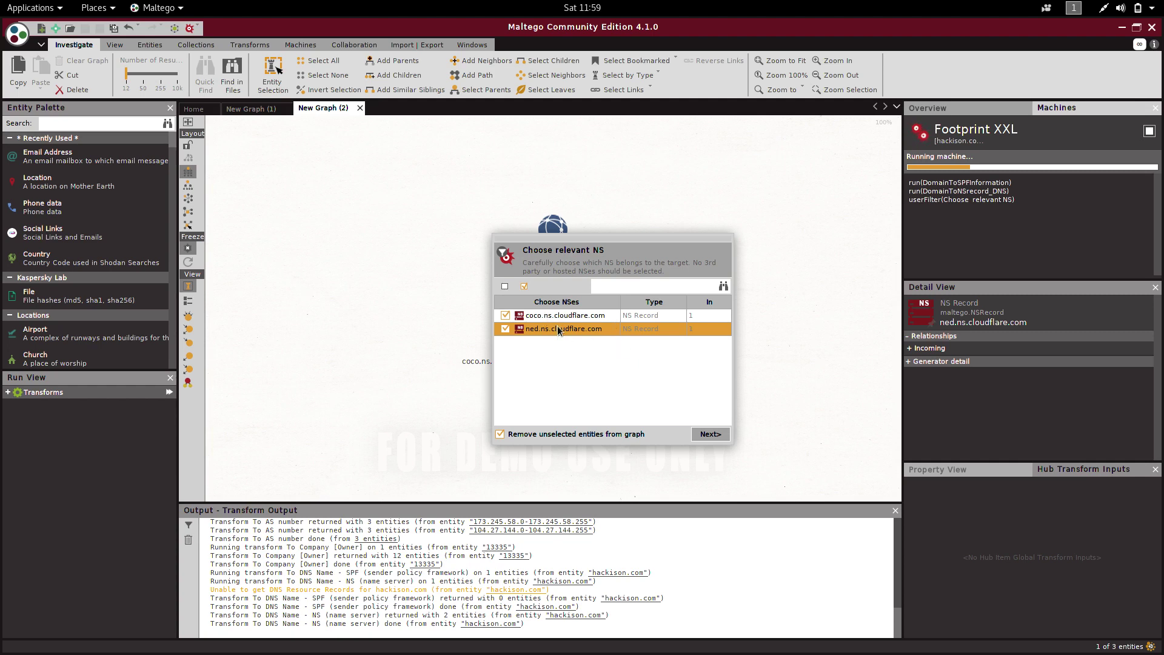
Step: Continue Footprint XXL with both name servers, then minimize Maltego once it completes
left_click(720, 432)
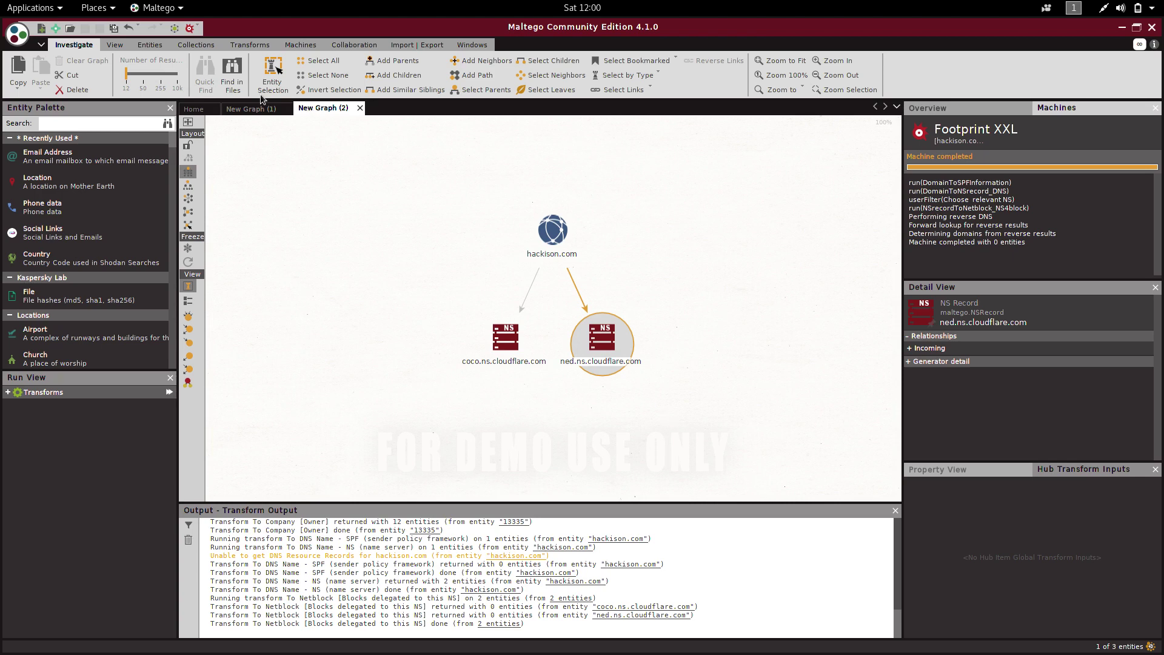
left_click(1121, 27)
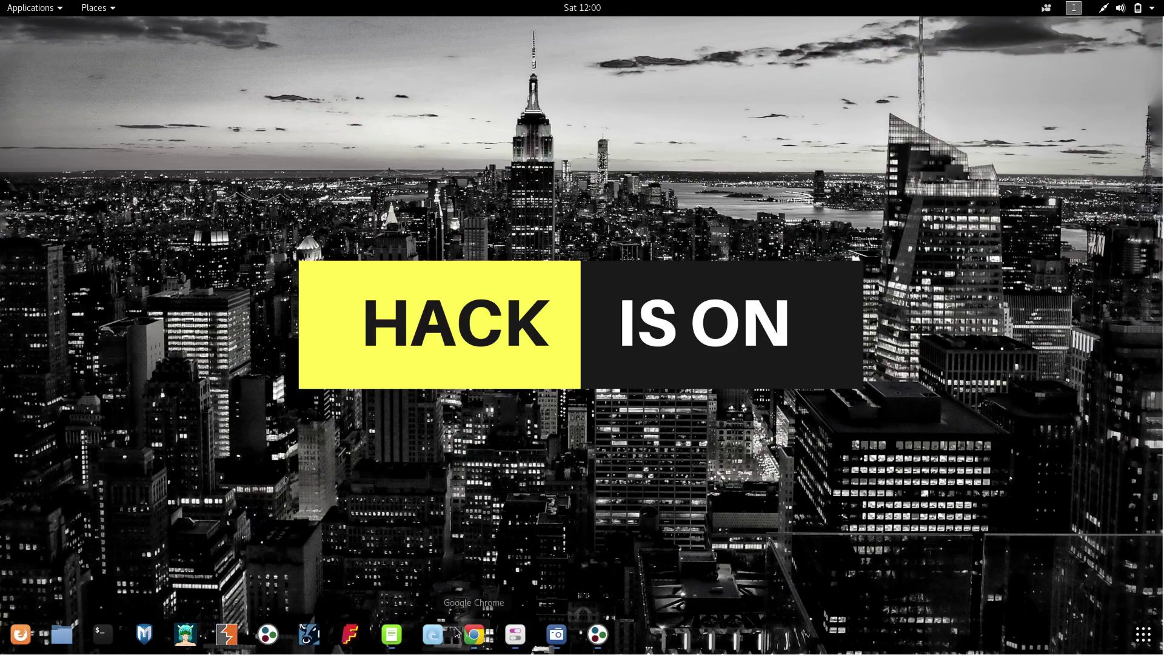
left_click(474, 634)
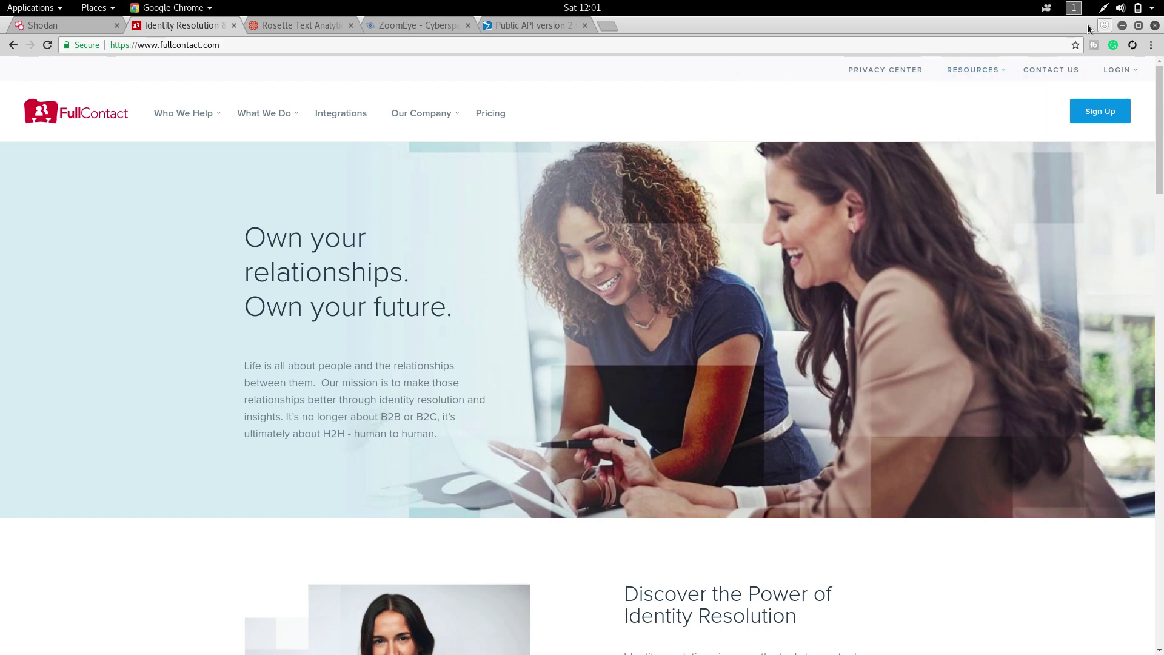
left_click(1122, 25)
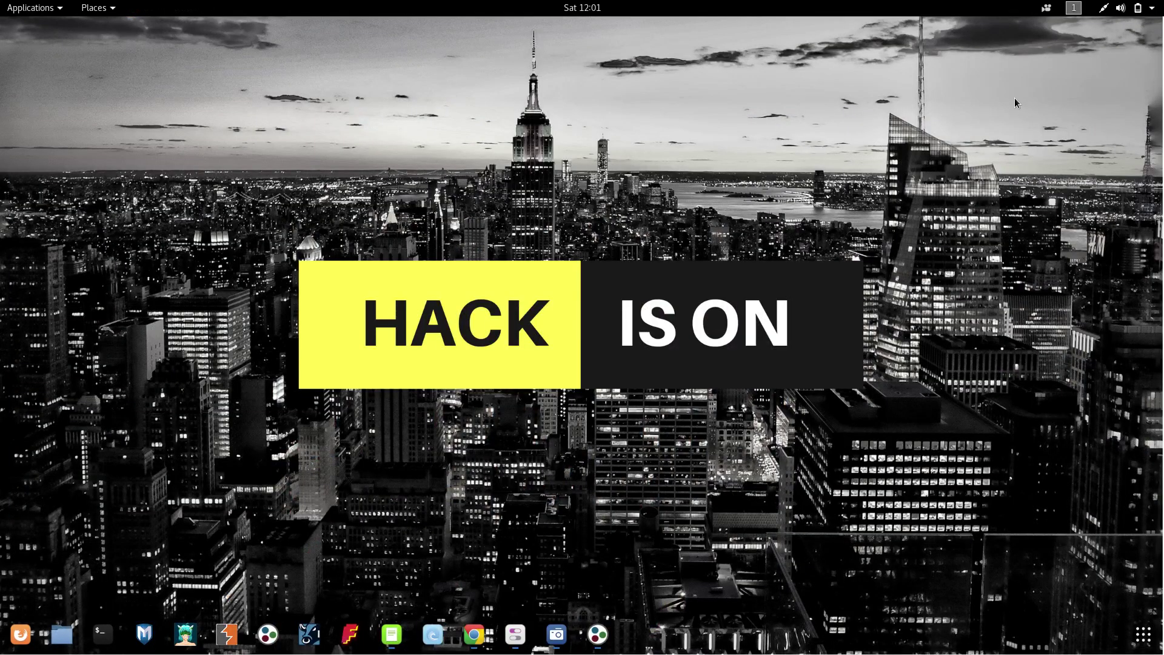